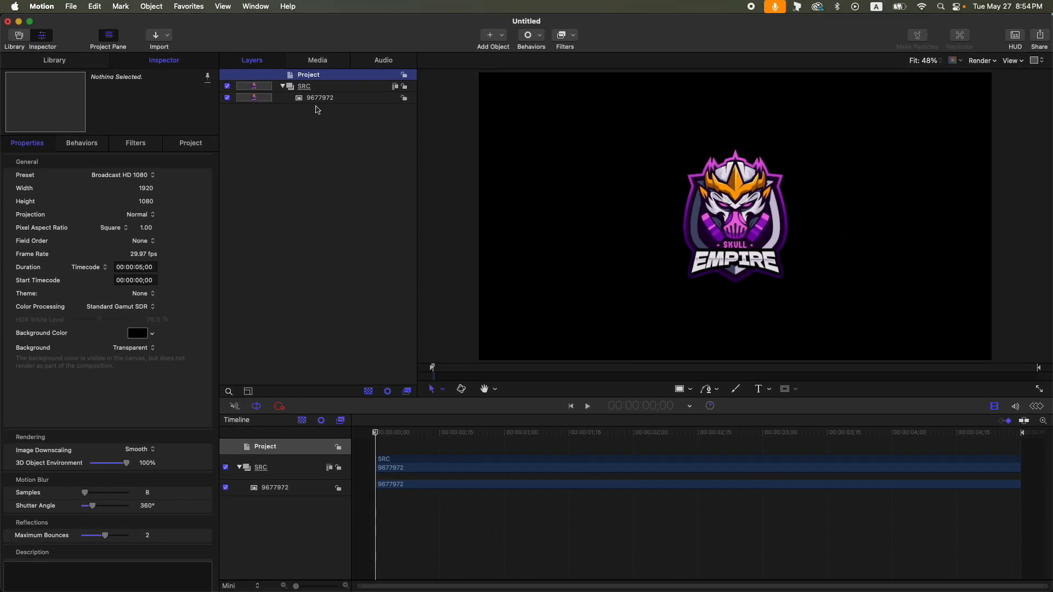
# - Lock and hide the SRC group, and hide the top Group layer
pyautogui.click(488, 9)
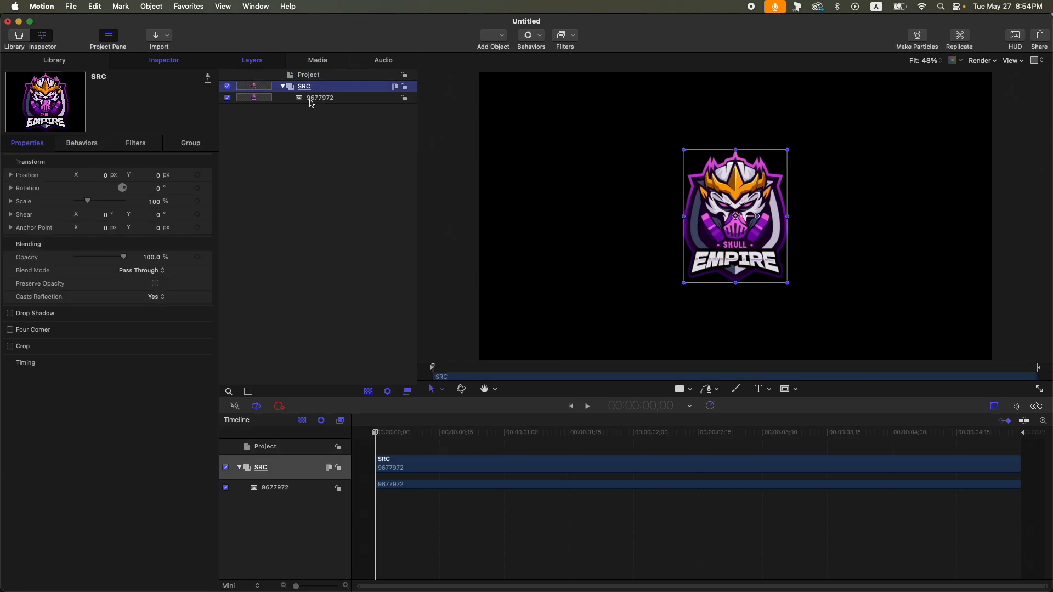
pyautogui.click(282, 87)
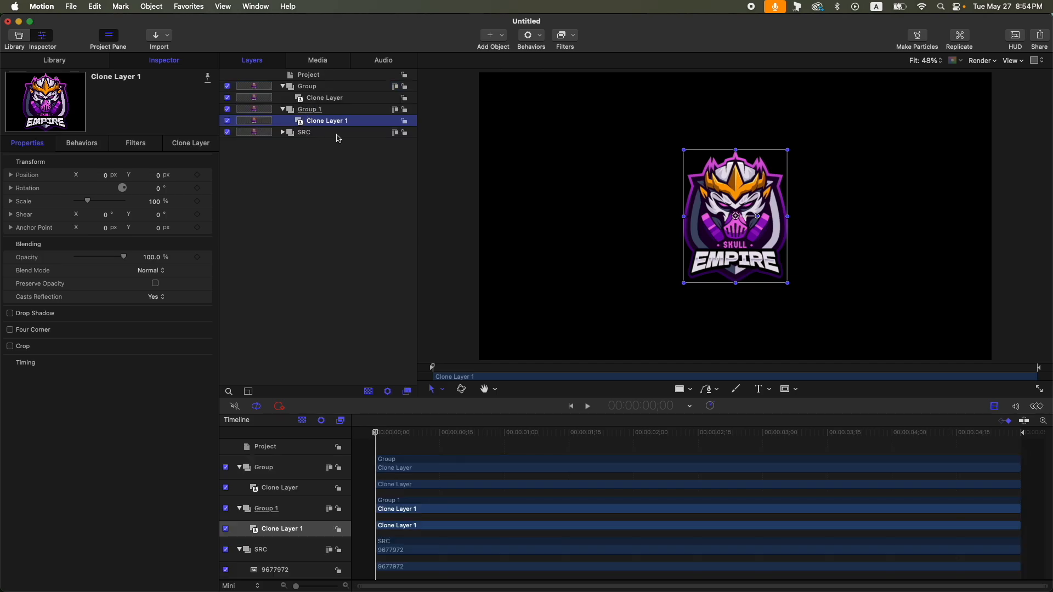
pyautogui.click(339, 135)
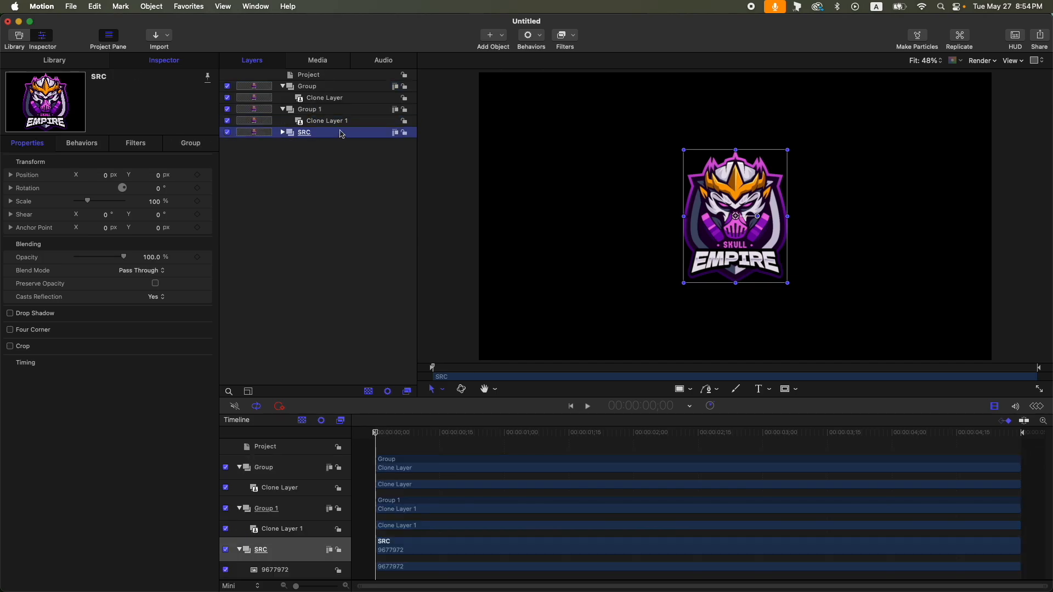
pyautogui.click(405, 134)
pyautogui.click(227, 133)
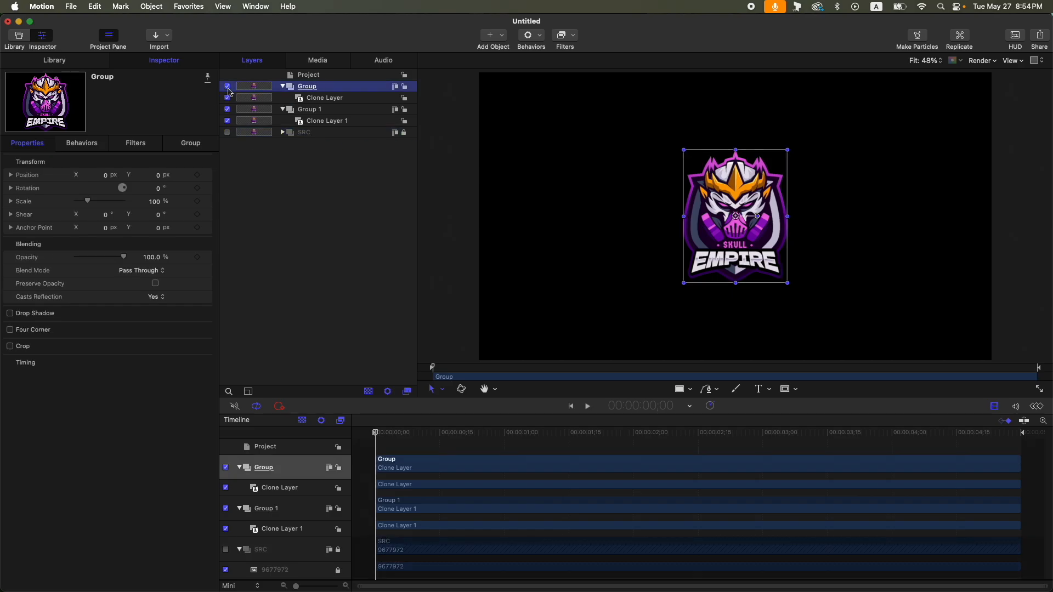
pyautogui.click(228, 86)
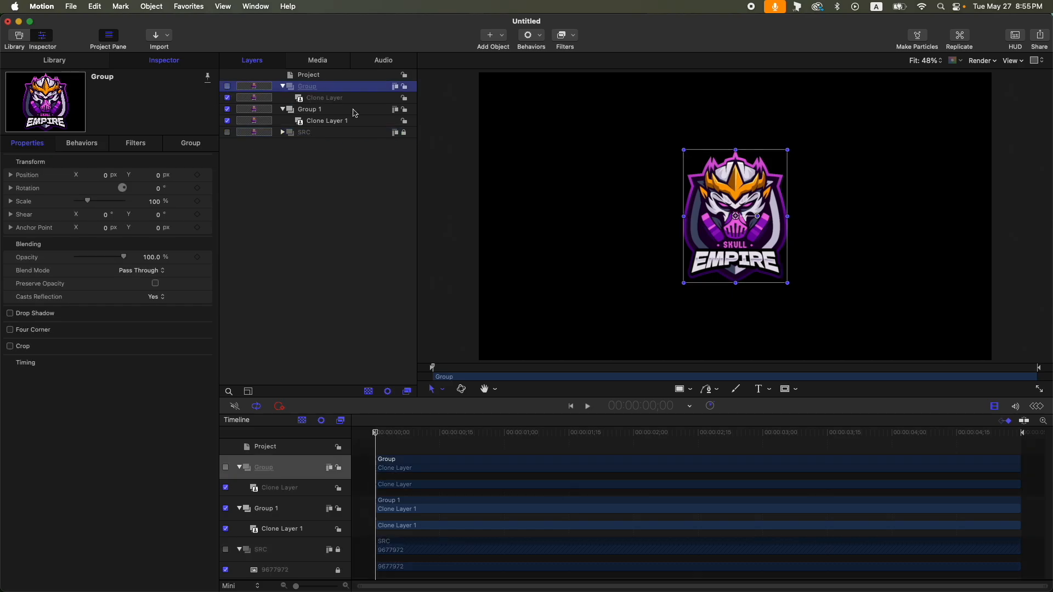
# - Draw a Rectangle Mask on Group 1 covering the whole frame, and set its width to 1920 and height to 1080
pyautogui.click(360, 110)
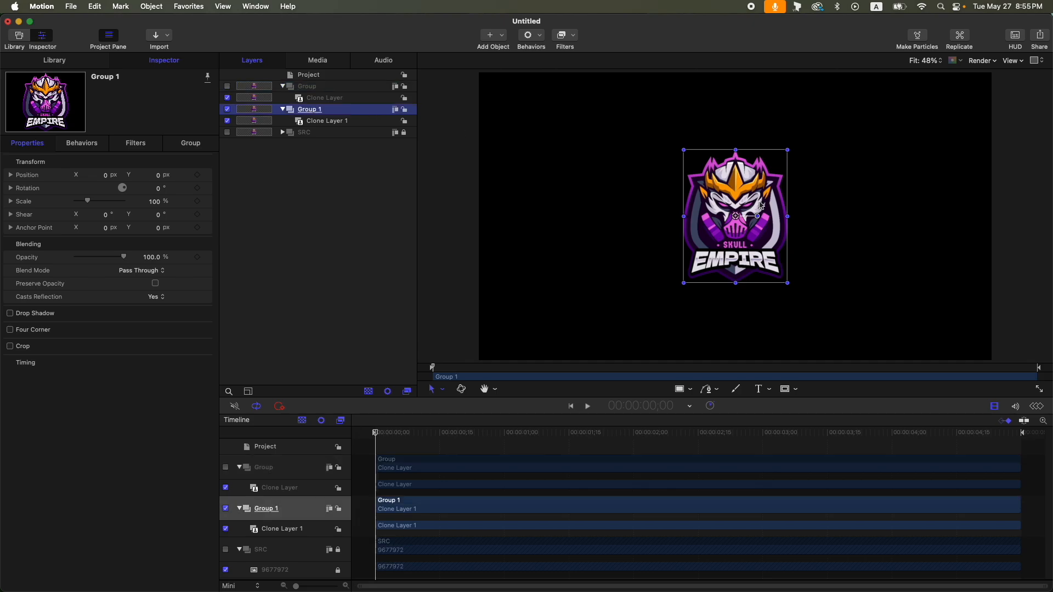
pyautogui.hotkey('alt', 'r')
pyautogui.moveTo(480, 71); pyautogui.dragTo(992, 362)
pyautogui.click(10, 202)
pyautogui.doubleClick(147, 215)
pyautogui.write('1920')
pyautogui.press('Return')
pyautogui.doubleClick(153, 228)
pyautogui.write('1080')
pyautogui.press('Return')
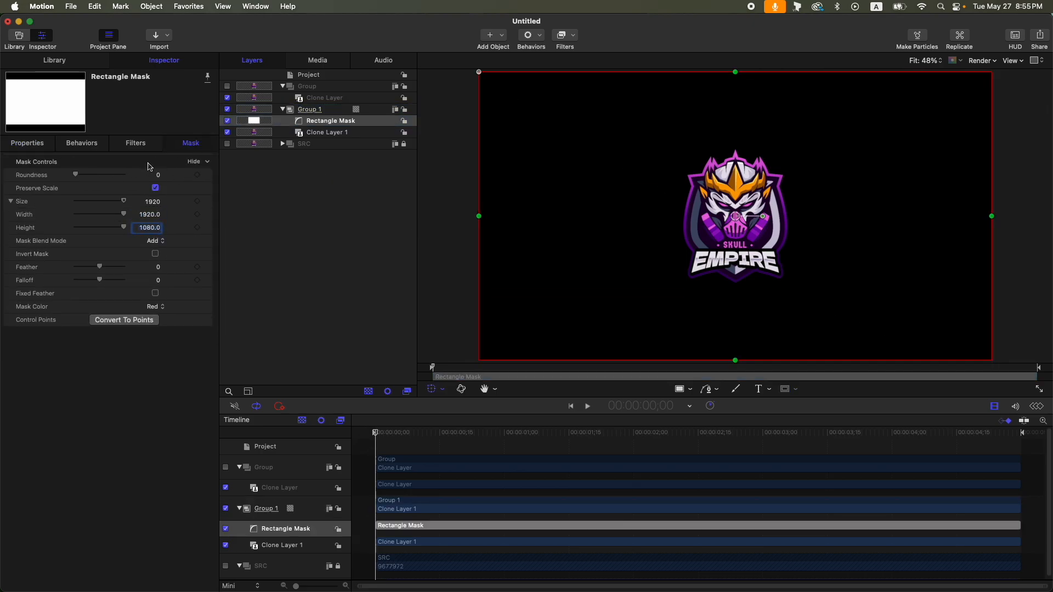
# - Set the rectangle mask's anchor point X and position X both to -990 px
pyautogui.click(33, 143)
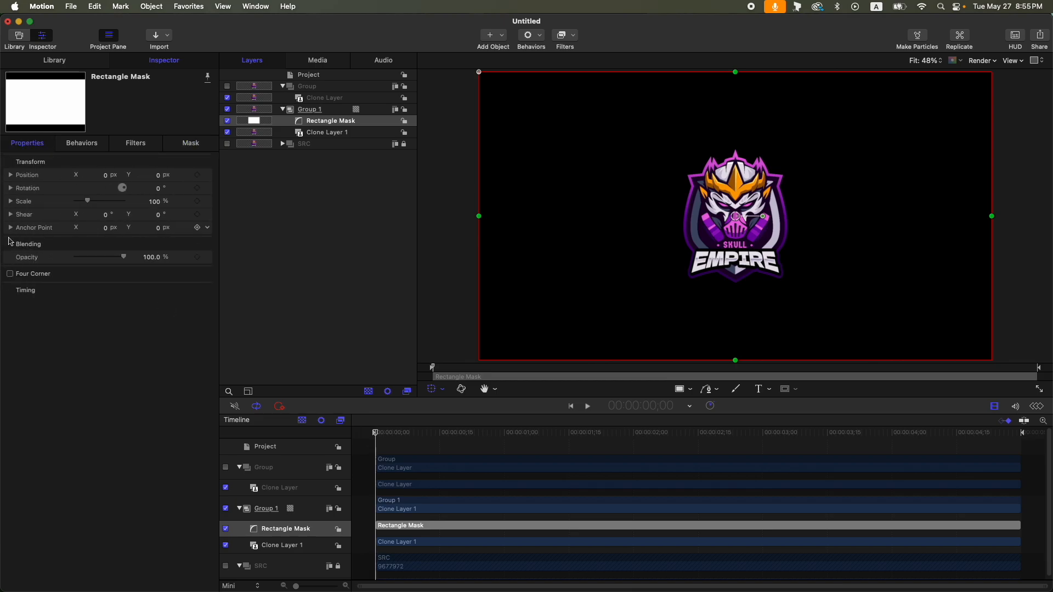
pyautogui.click(10, 228)
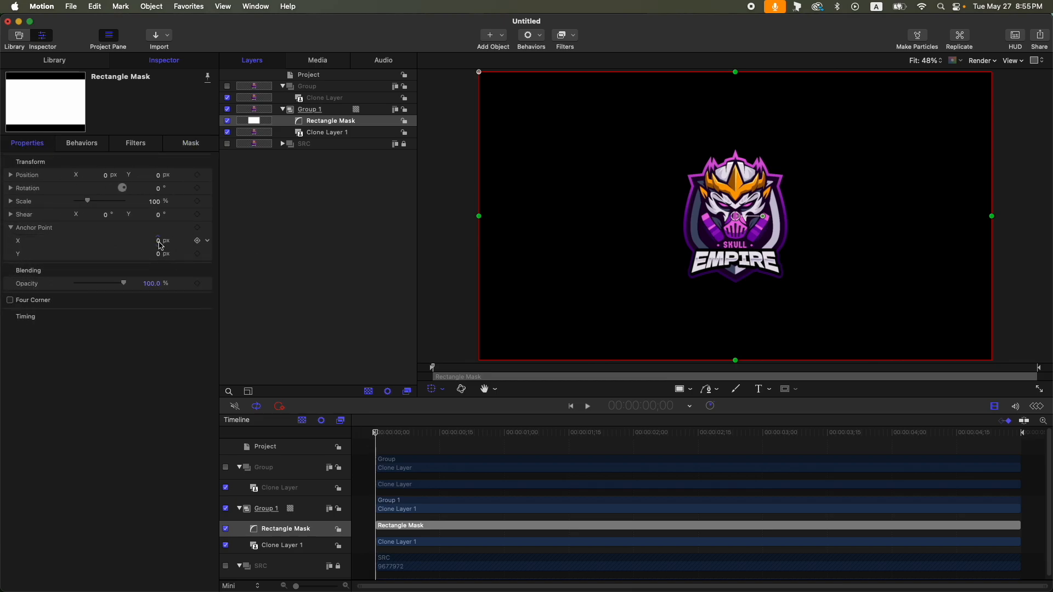
pyautogui.click(107, 229)
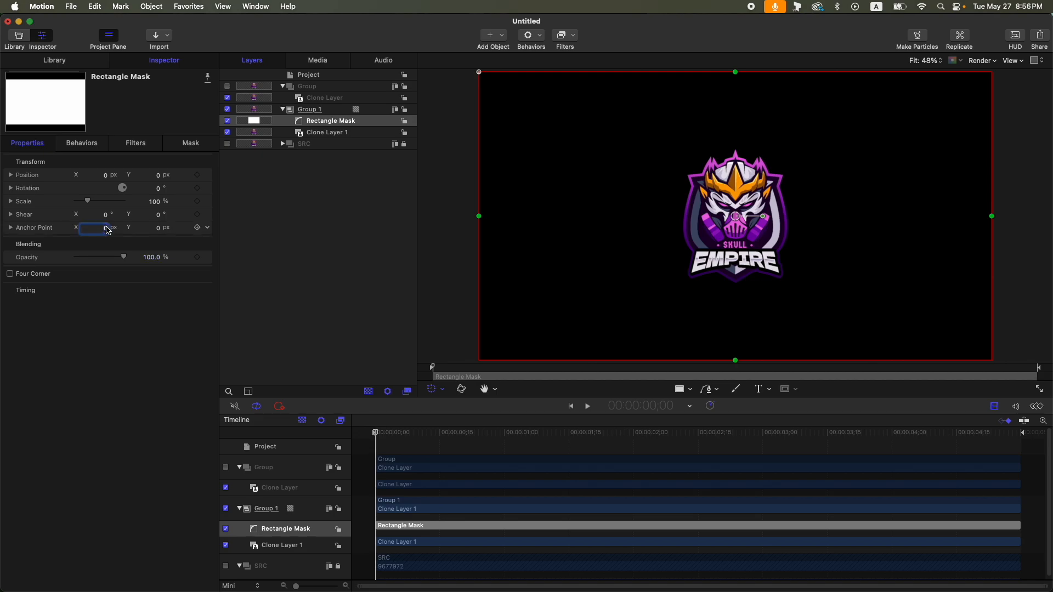
pyautogui.write('-990')
pyautogui.press('Return')
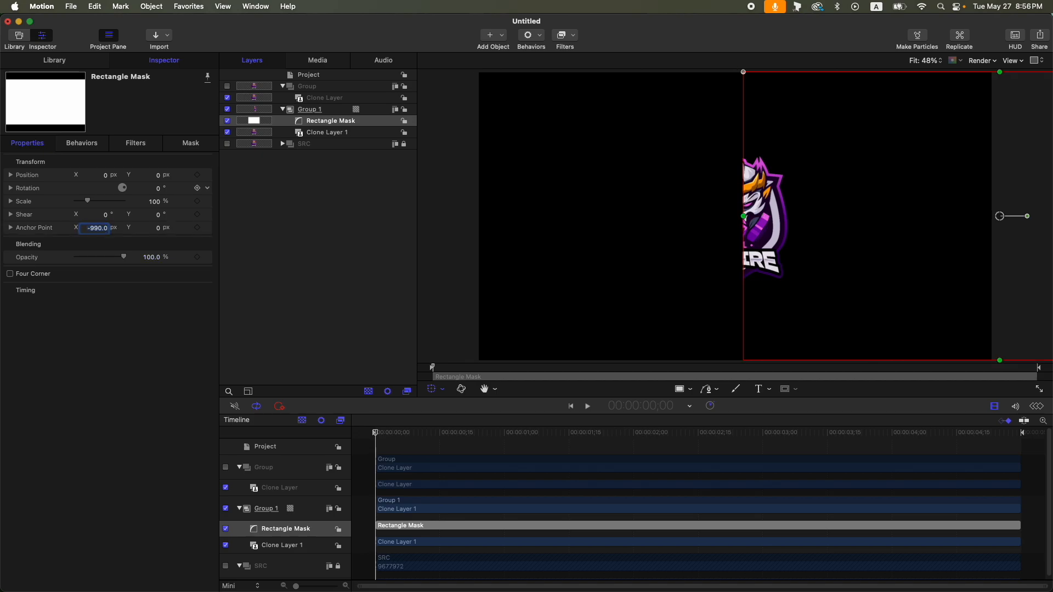
pyautogui.click(102, 176)
pyautogui.write('-990')
pyautogui.press('Return')
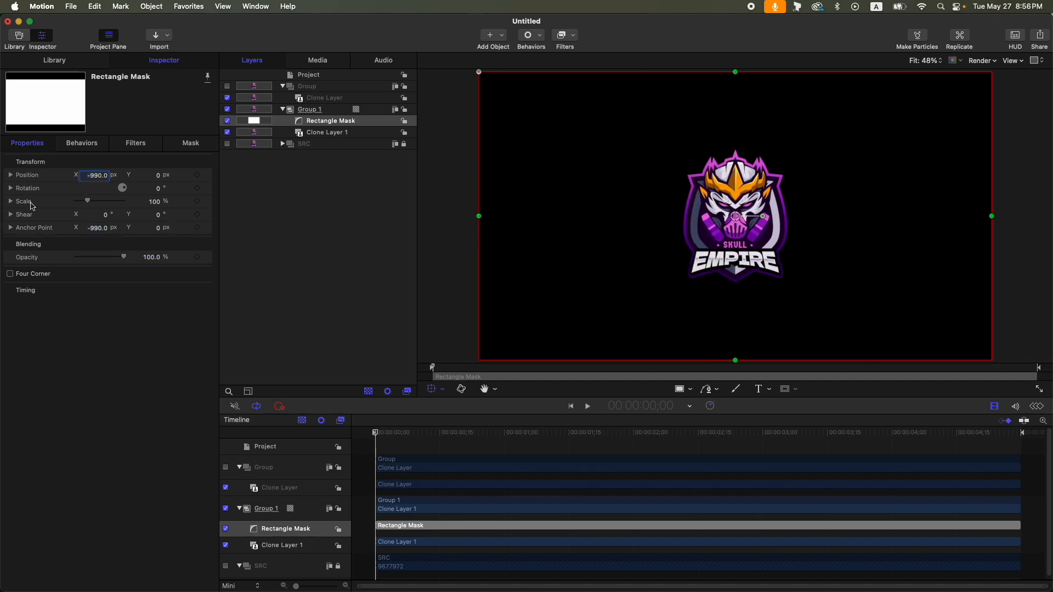
# - Keyframe the mask's X scale at 100% at the start and shrink it near zero at a later frame, then preview playback
pyautogui.click(11, 202)
pyautogui.click(198, 215)
pyautogui.moveTo(690, 434); pyautogui.dragTo(827, 436)
pyautogui.click(197, 214)
pyautogui.moveTo(85, 215); pyautogui.dragTo(58, 216)
pyautogui.moveTo(667, 435); pyautogui.dragTo(175, 433)
pyautogui.press('space')
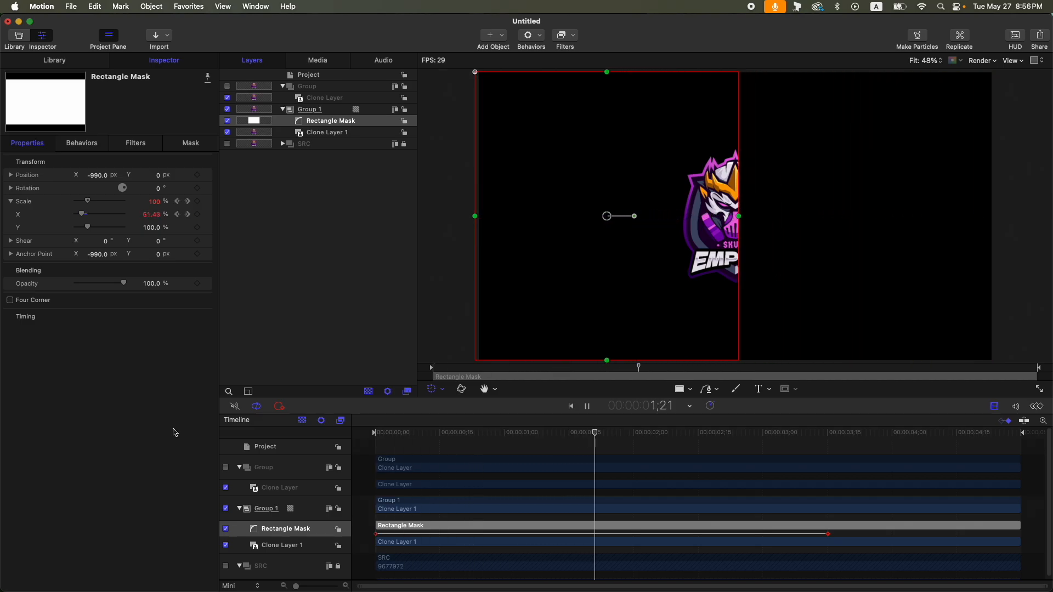
pyautogui.press('space')
pyautogui.moveTo(519, 433); pyautogui.dragTo(330, 423)
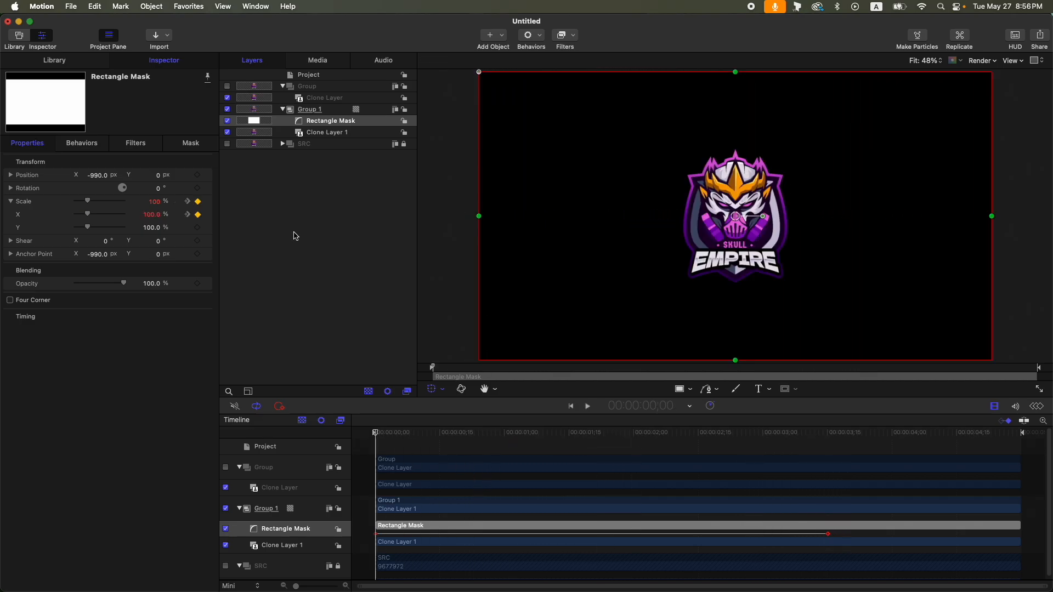
# - Rename Group 1 to MASKLINEAR
pyautogui.click(330, 111)
pyautogui.doubleClick(301, 110)
pyautogui.write('MASK')
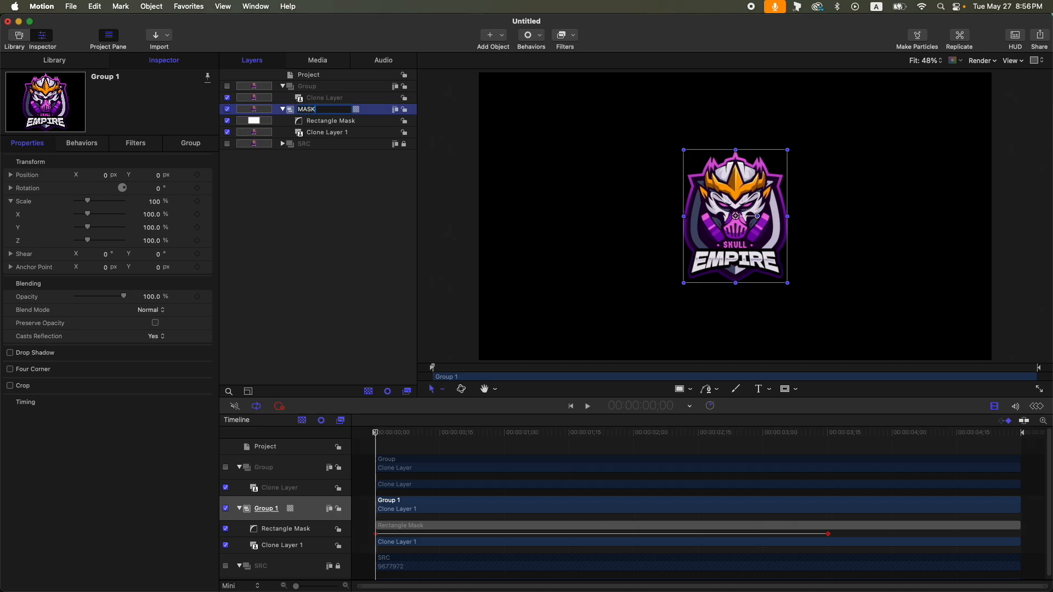
pyautogui.write('LINEAR')
# - Enable the top Group and draw a narrow vertical Rectangle Mask spanning its full height
pyautogui.click(228, 87)
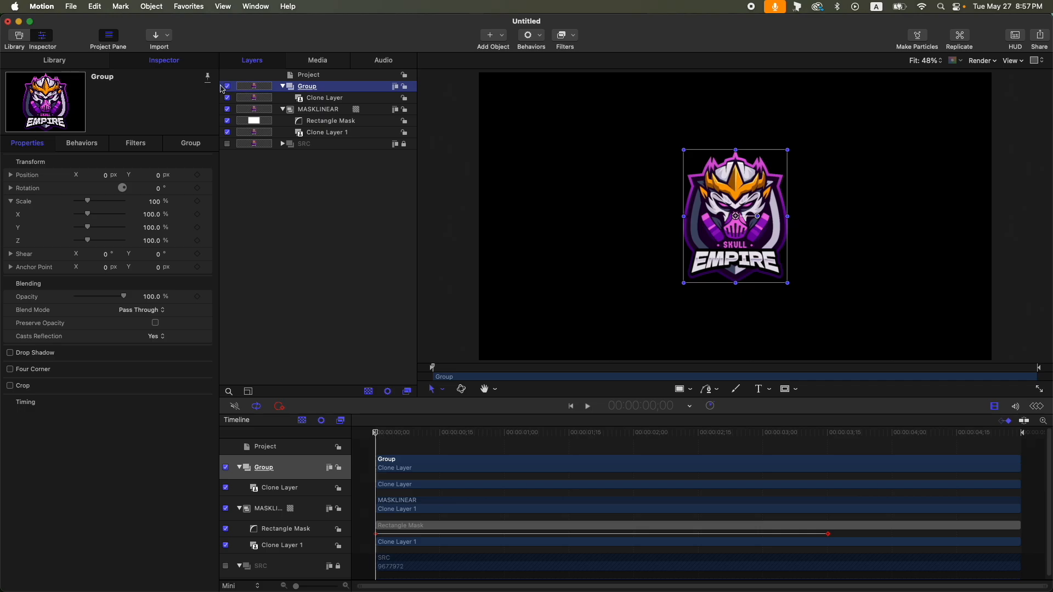
pyautogui.hotkey('alt', 'r')
pyautogui.moveTo(828, 74); pyautogui.dragTo(867, 359)
# - Reset the new mask's position and set its height to 1080
pyautogui.click(209, 176)
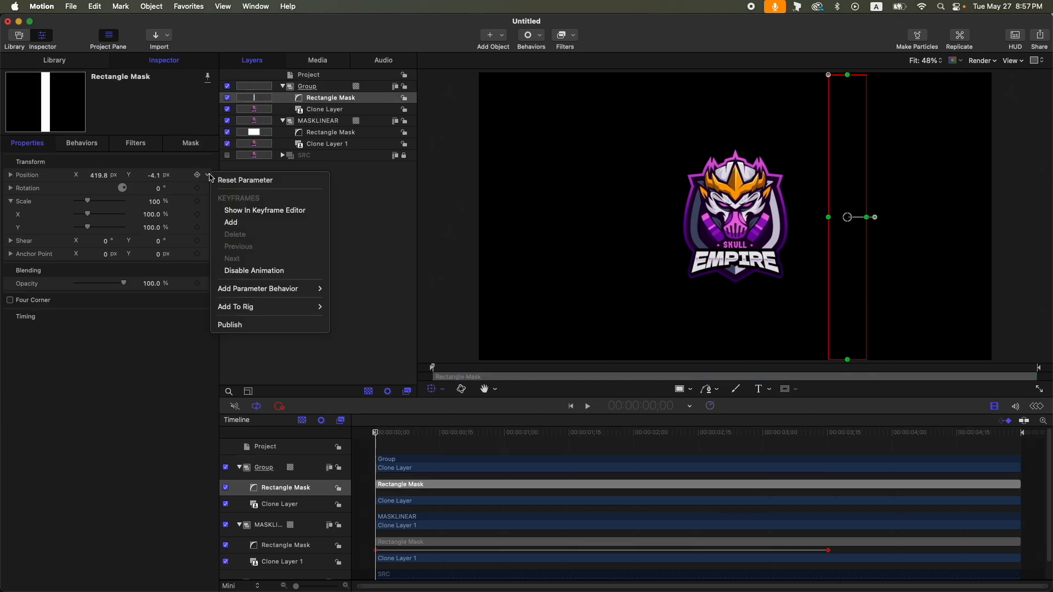
pyautogui.click(245, 180)
pyautogui.click(190, 143)
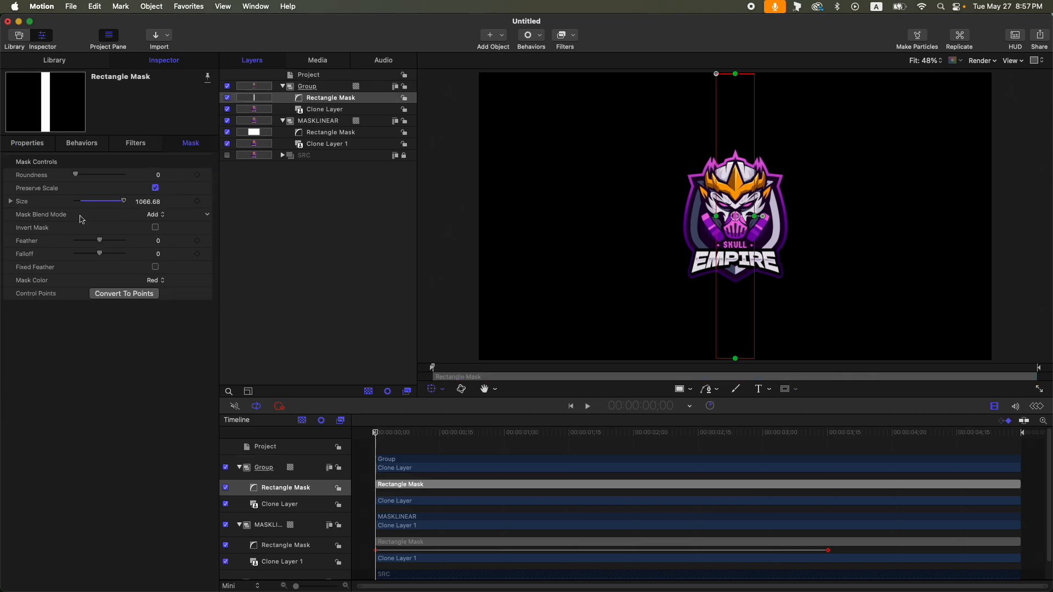
pyautogui.click(10, 202)
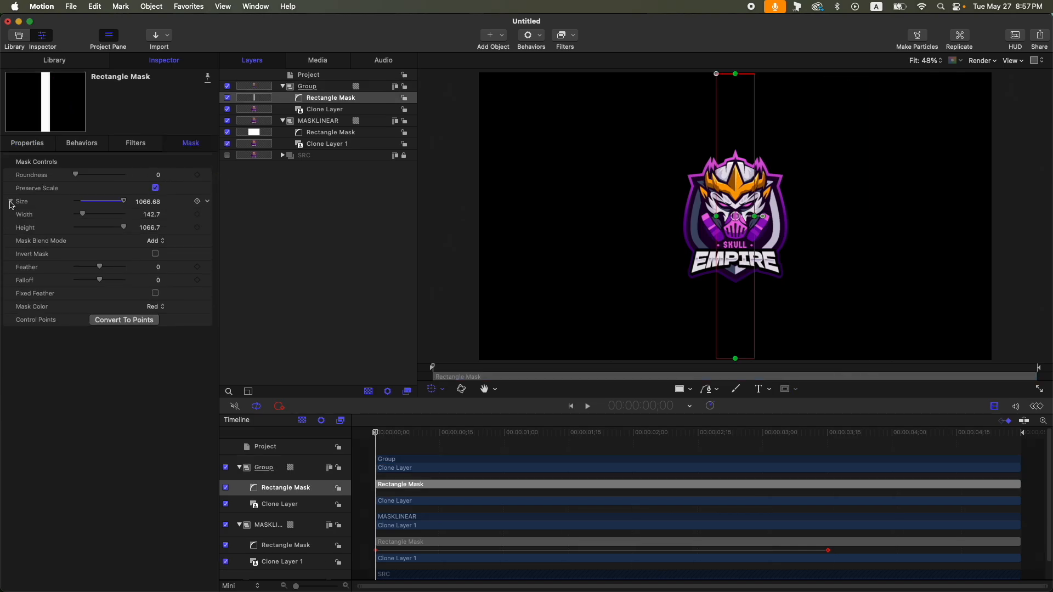
pyautogui.click(150, 228)
pyautogui.write('1080')
pyautogui.press('Return')
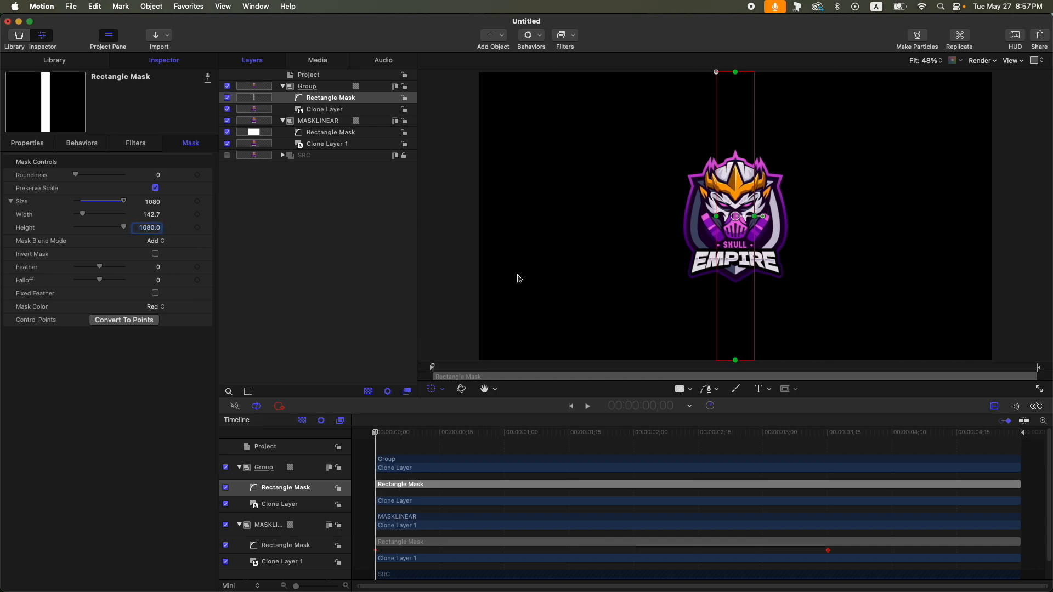
# - Set the narrow mask's width to 125 and its feather to 50
pyautogui.click(148, 214)
pyautogui.write('125')
pyautogui.press('Return')
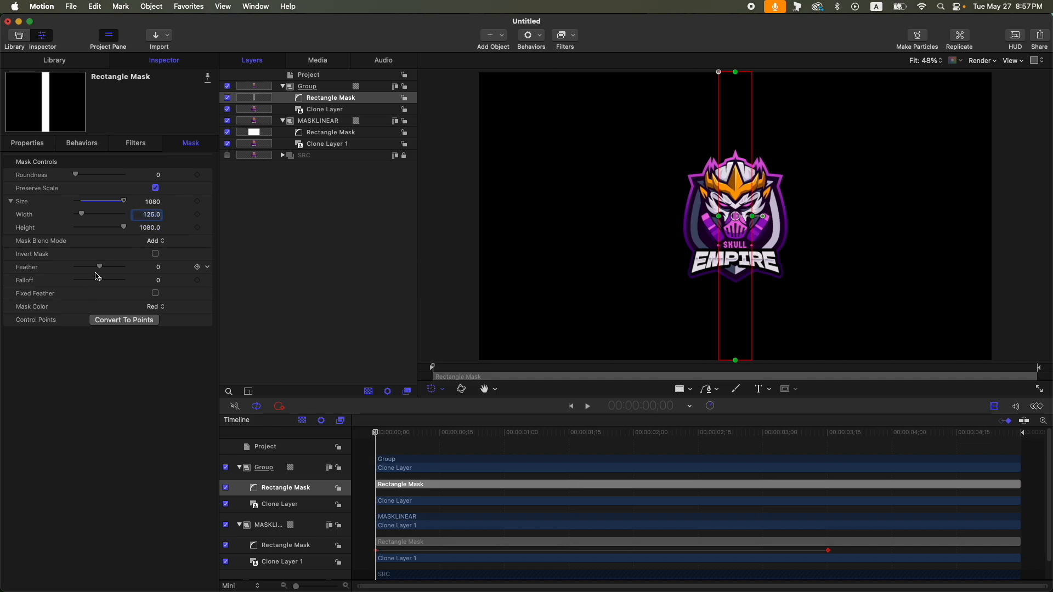
pyautogui.moveTo(98, 269); pyautogui.dragTo(112, 268)
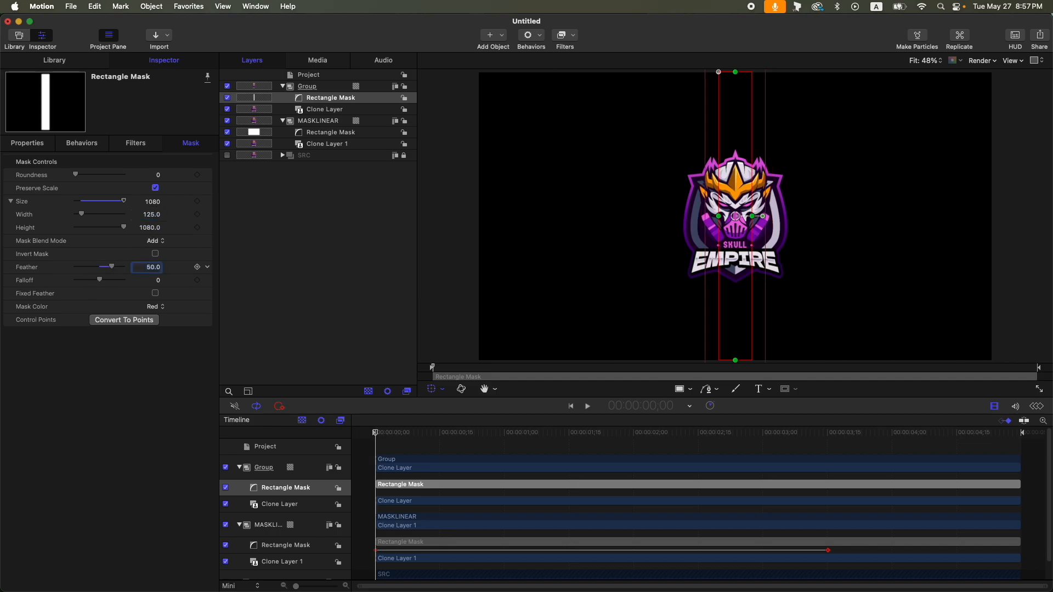
# - Add a Link parameter behavior to the narrow mask's Position X
pyautogui.click(32, 144)
pyautogui.click(11, 201)
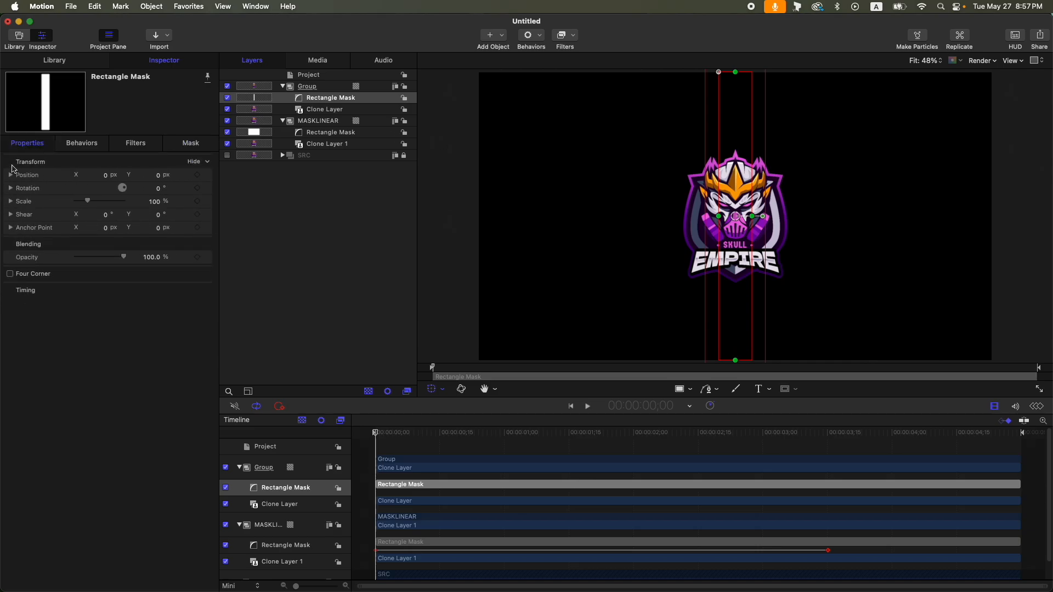
pyautogui.click(11, 176)
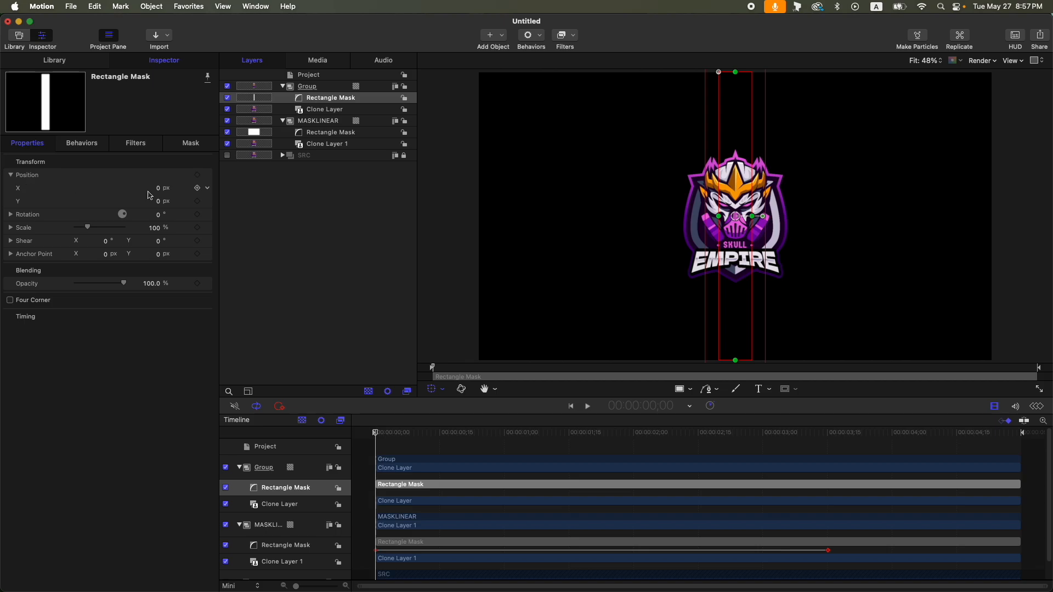
pyautogui.click(209, 189)
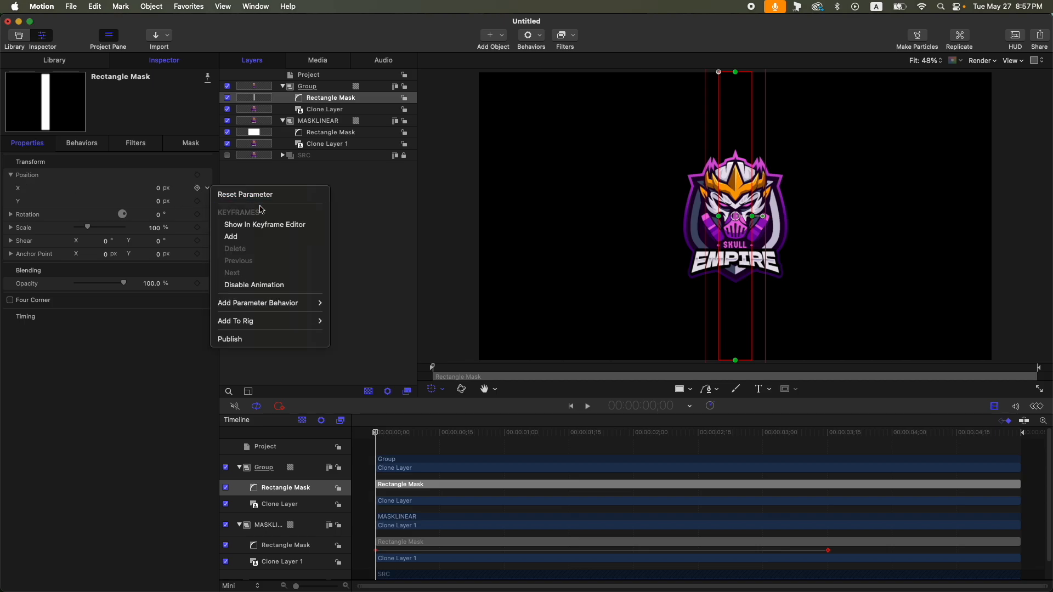
pyautogui.moveTo(281, 305)
pyautogui.click(357, 352)
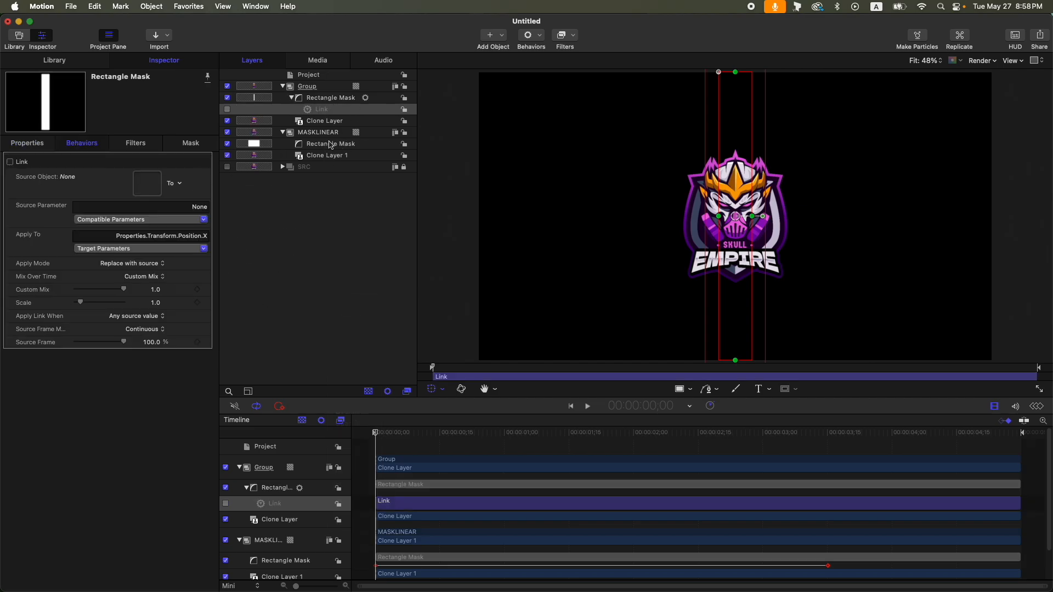
# - Link the narrow mask's Position X to the Right Edge of the MASKLINEAR Rectangle Mask and scrub to check
pyautogui.moveTo(347, 144); pyautogui.dragTo(147, 183)
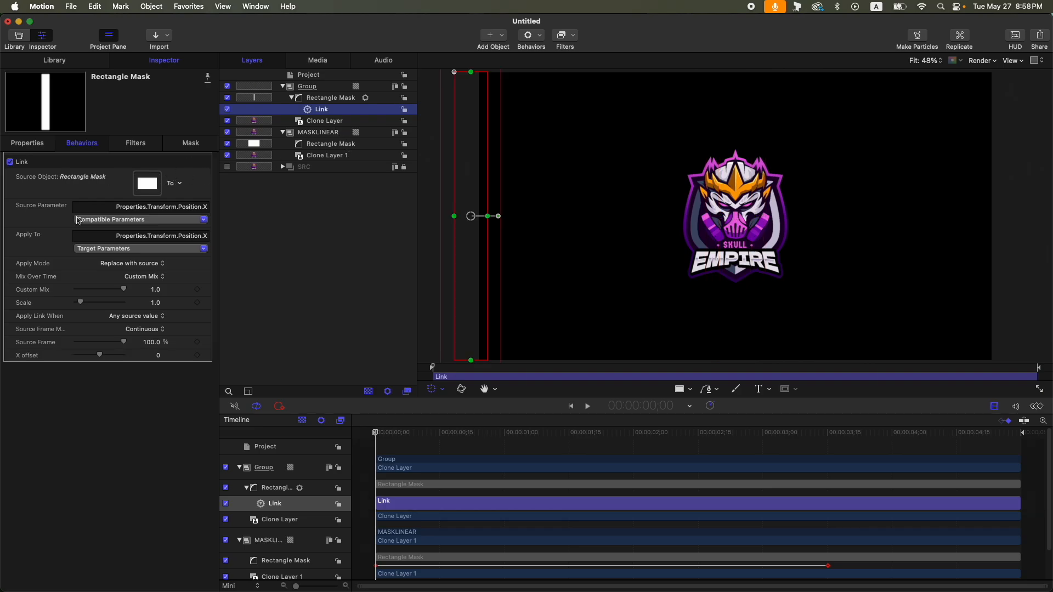
pyautogui.click(207, 220)
pyautogui.moveTo(165, 242)
pyautogui.moveTo(222, 246)
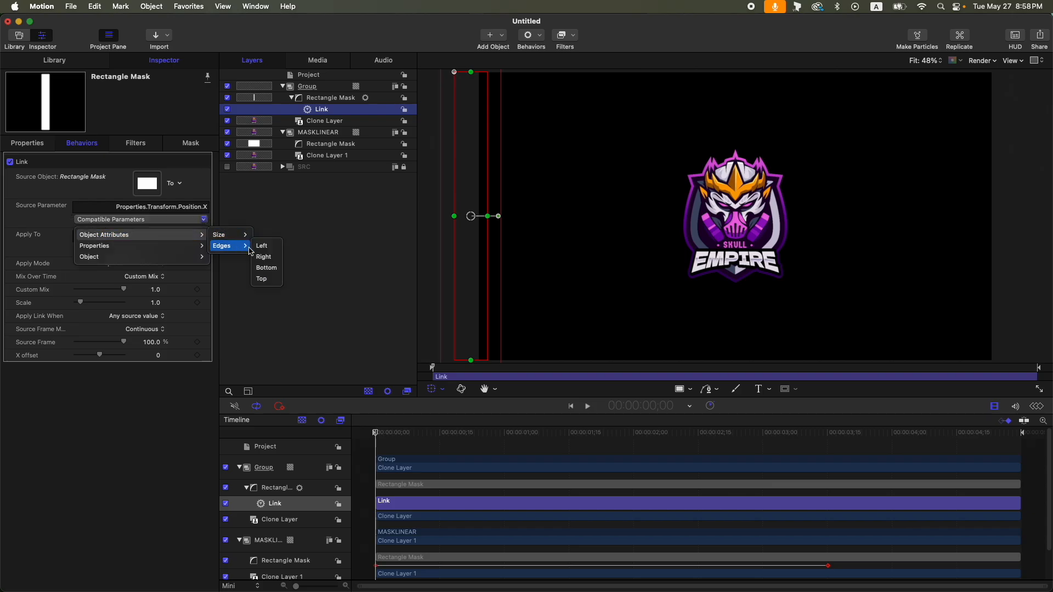
pyautogui.click(265, 267)
pyautogui.click(514, 430)
pyautogui.moveTo(517, 423); pyautogui.dragTo(612, 419)
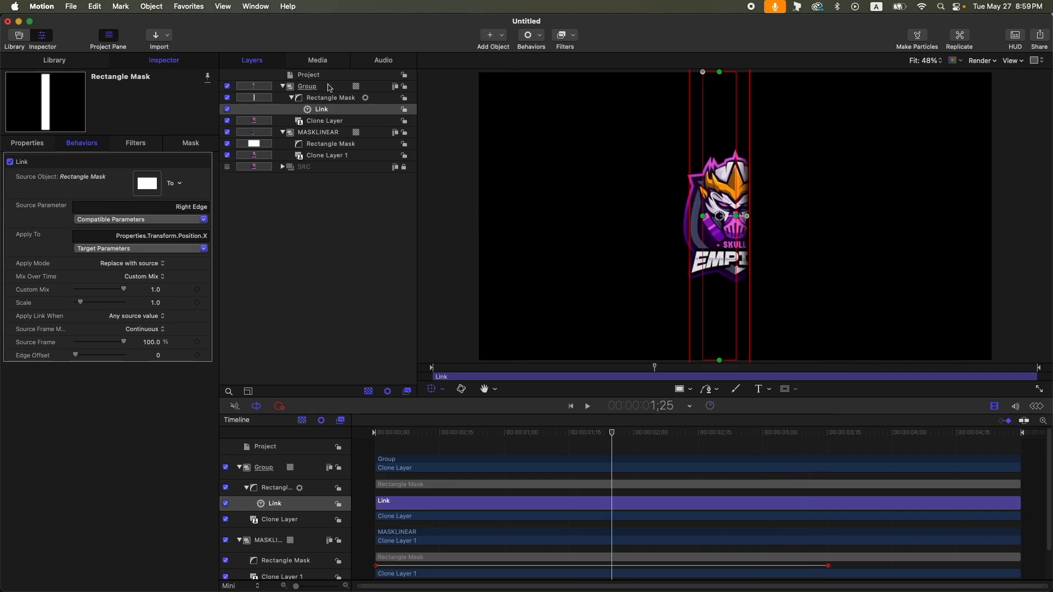
# - Rename the top Group to MASKRIGHT
pyautogui.click(330, 87)
pyautogui.doubleClick(330, 87)
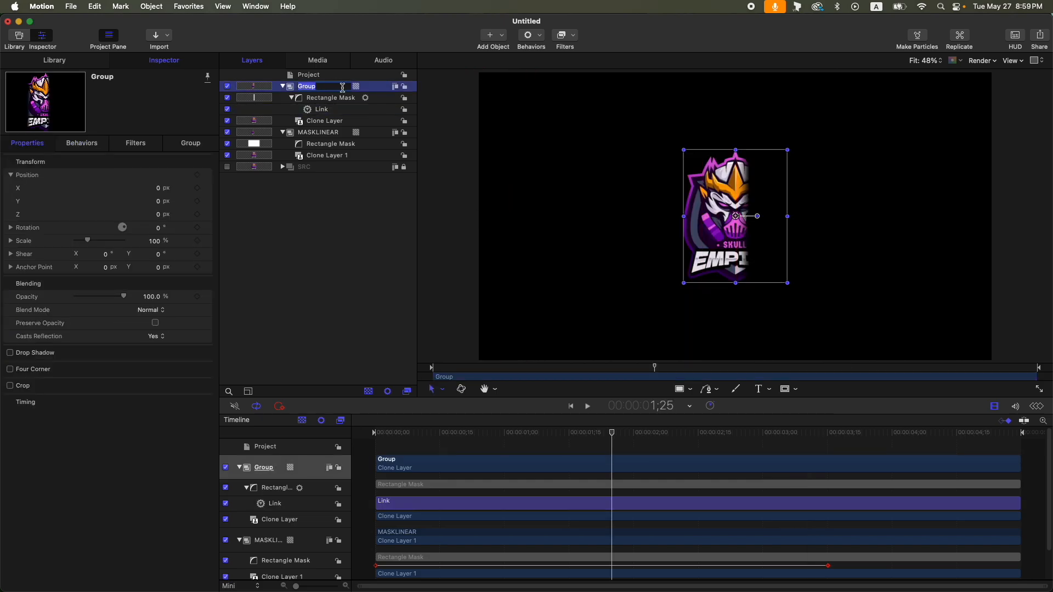
pyautogui.write('MASKRIGHT')
pyautogui.press('Return')
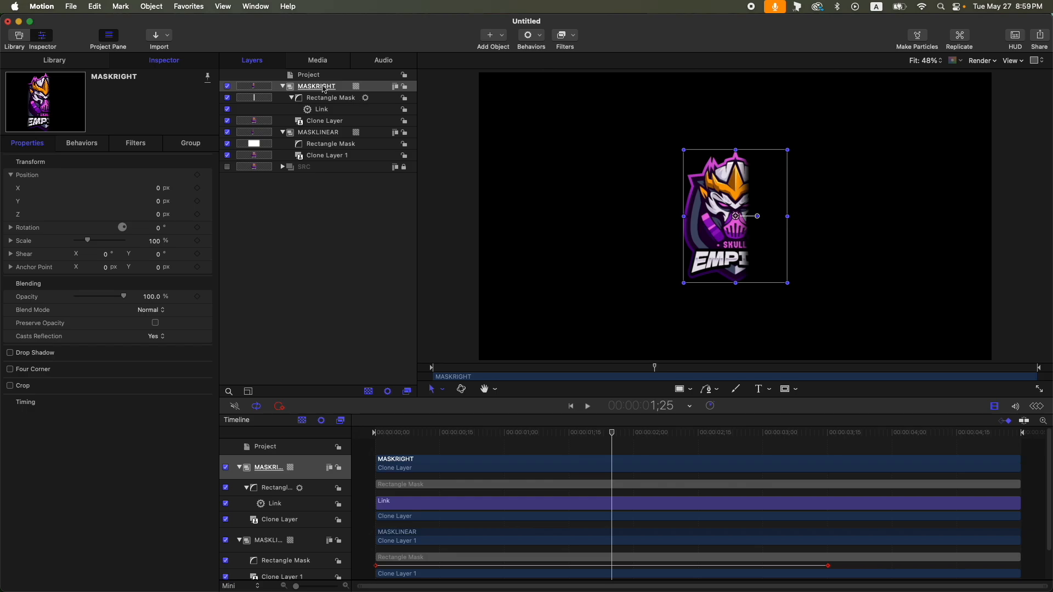
# - Create a new empty group and draw a small circle in it at about 1;10 on the timeline
pyautogui.press('super+shift+n')
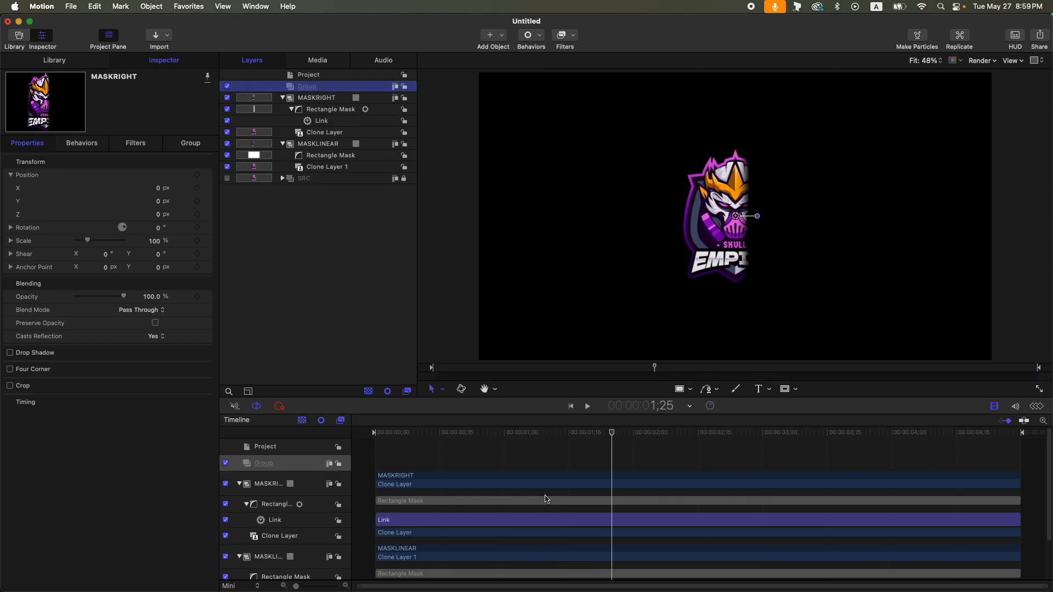
pyautogui.click(569, 434)
pyautogui.moveTo(570, 436)
pyautogui.mouseDown()
pyautogui.moveTo(538, 437)
pyautogui.moveTo(553, 439)
pyautogui.mouseUp()
pyautogui.press('c')
pyautogui.moveTo(672, 157); pyautogui.dragTo(677, 162)
# - Set the circle's radius to 7
pyautogui.click(204, 165)
pyautogui.click(191, 142)
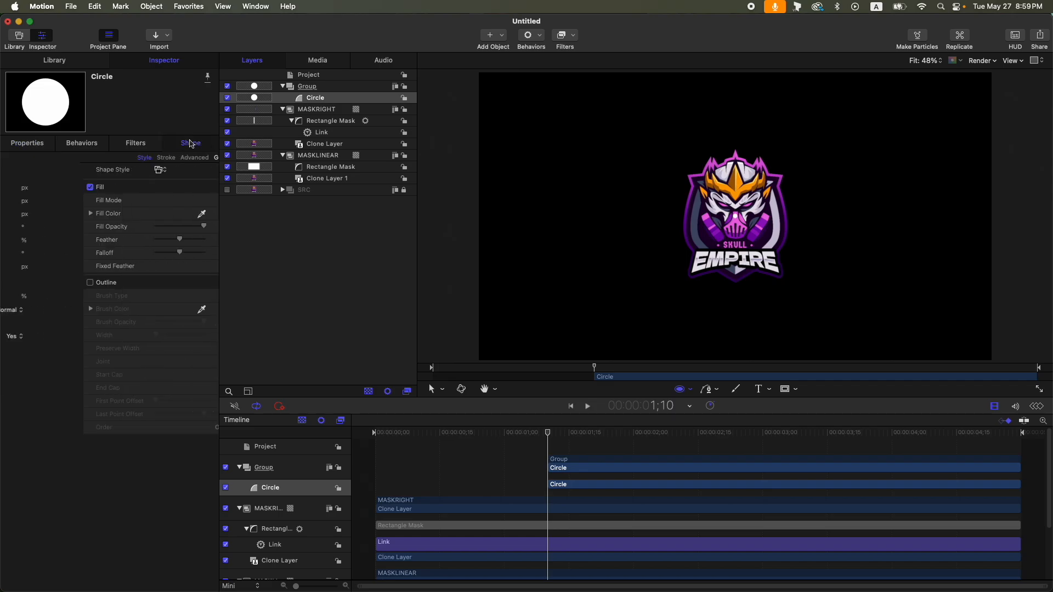
pyautogui.click(148, 158)
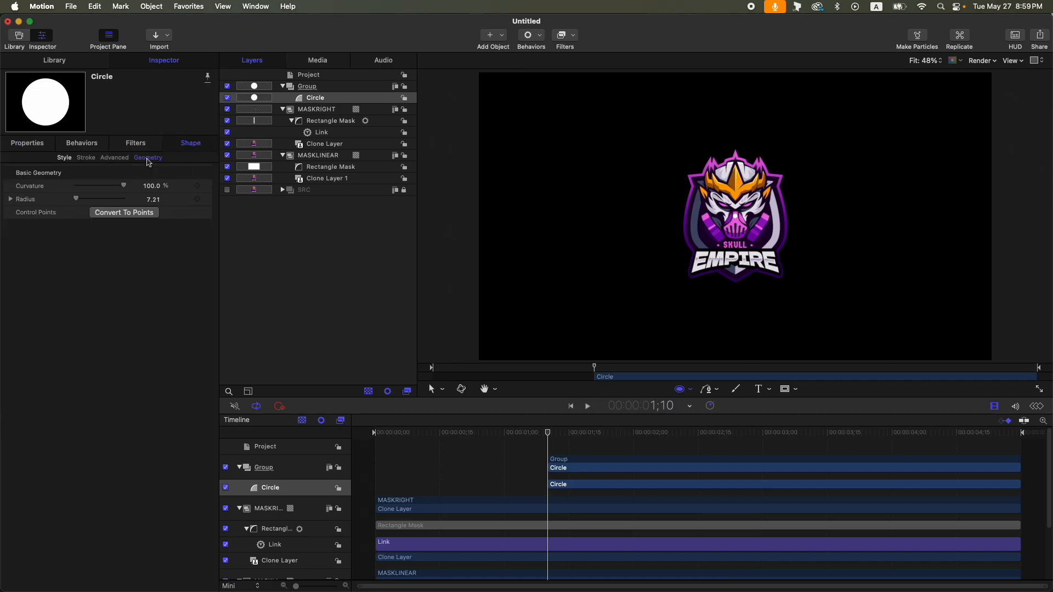
pyautogui.click(159, 201)
pyautogui.write('10')
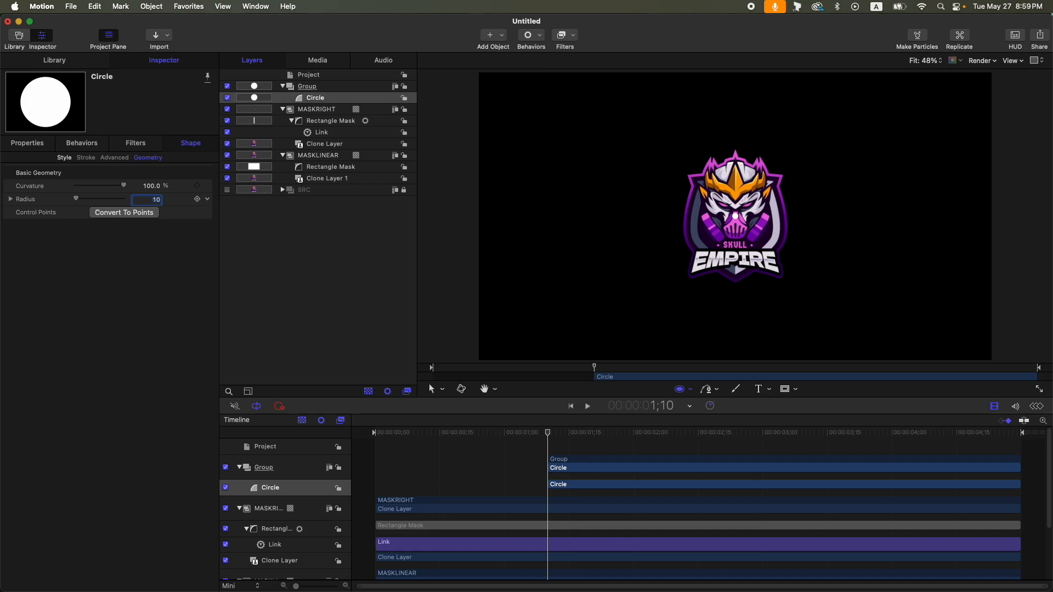
pyautogui.write('7')
pyautogui.press('Return')
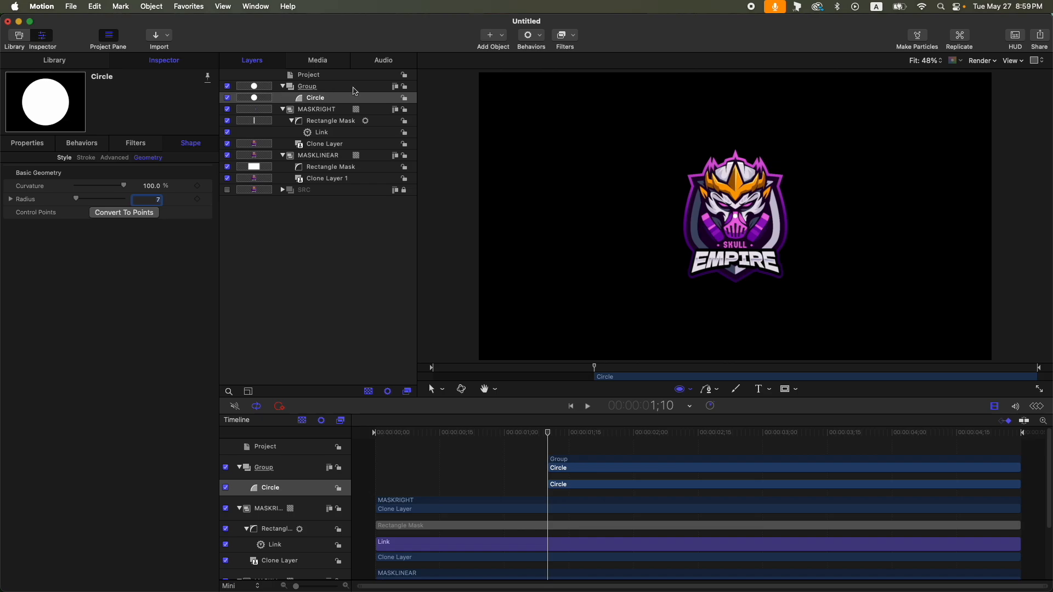
# - Turn the circle into a particle emitter and set its shape to Image with a Random Fill arrangement
pyautogui.press('e')
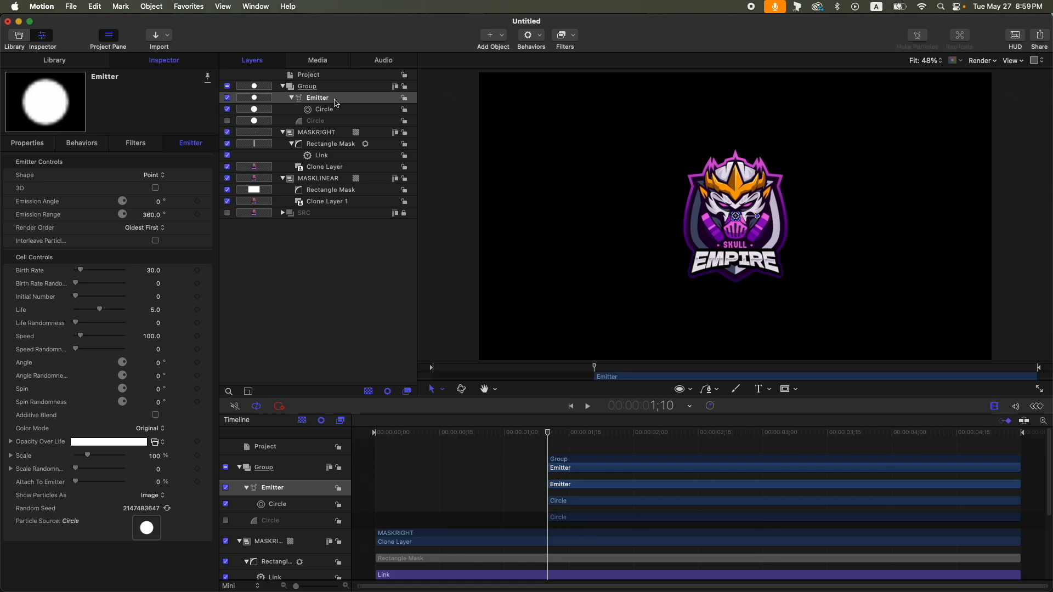
pyautogui.click(156, 176)
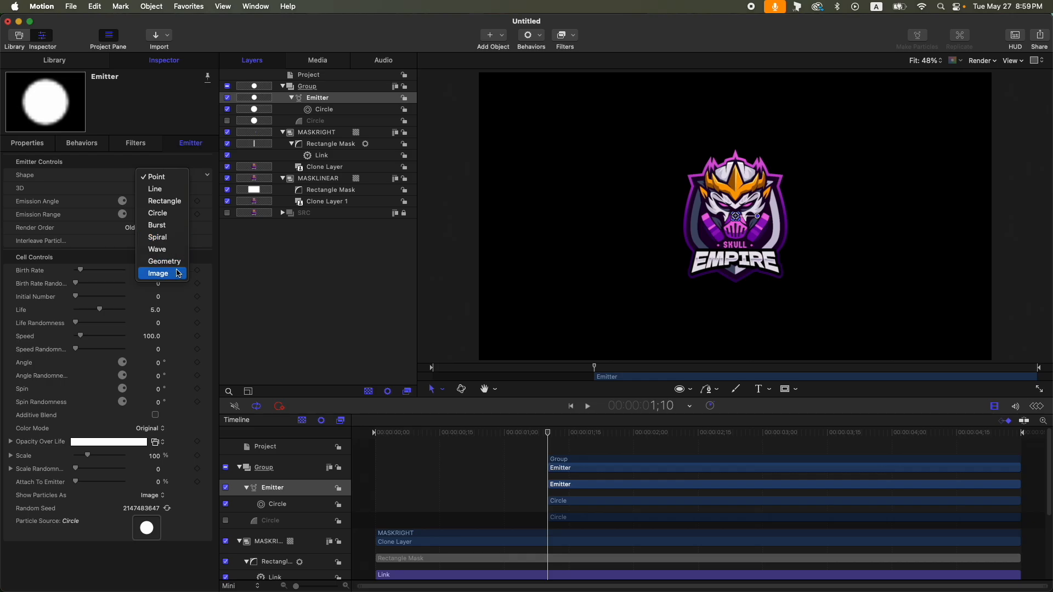
pyautogui.click(159, 271)
pyautogui.click(158, 189)
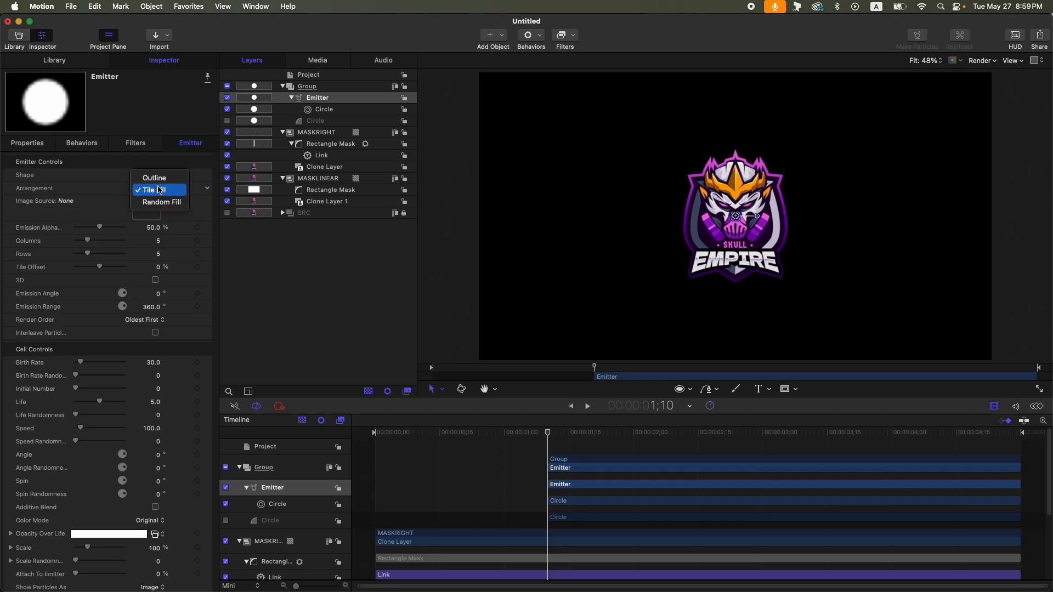
pyautogui.click(162, 202)
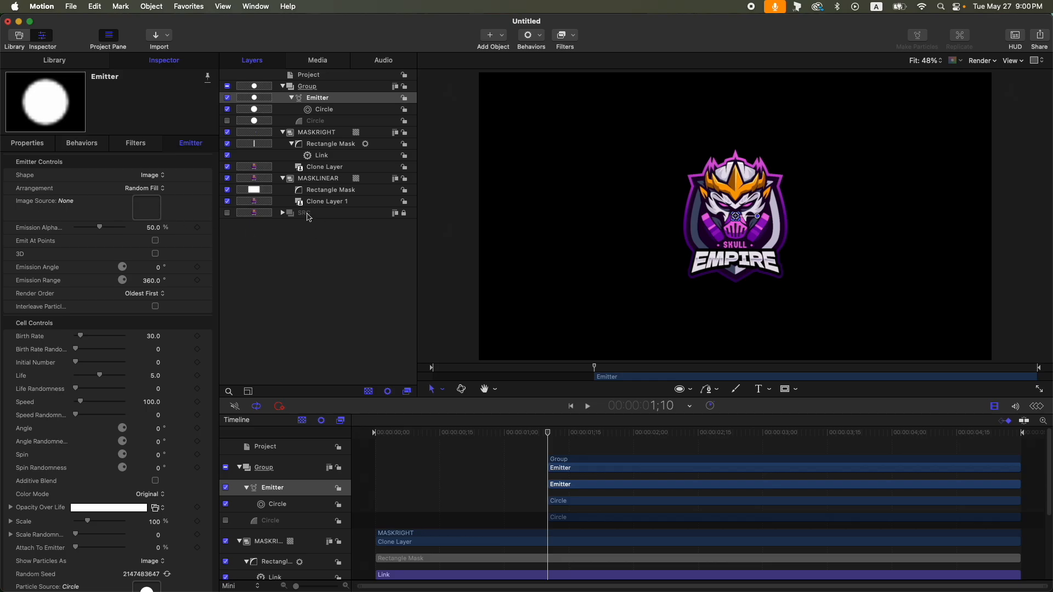
# - Use the SRC group as the emitter's image source and set Color Mode to Take Image Color
pyautogui.moveTo(308, 216); pyautogui.dragTo(139, 216)
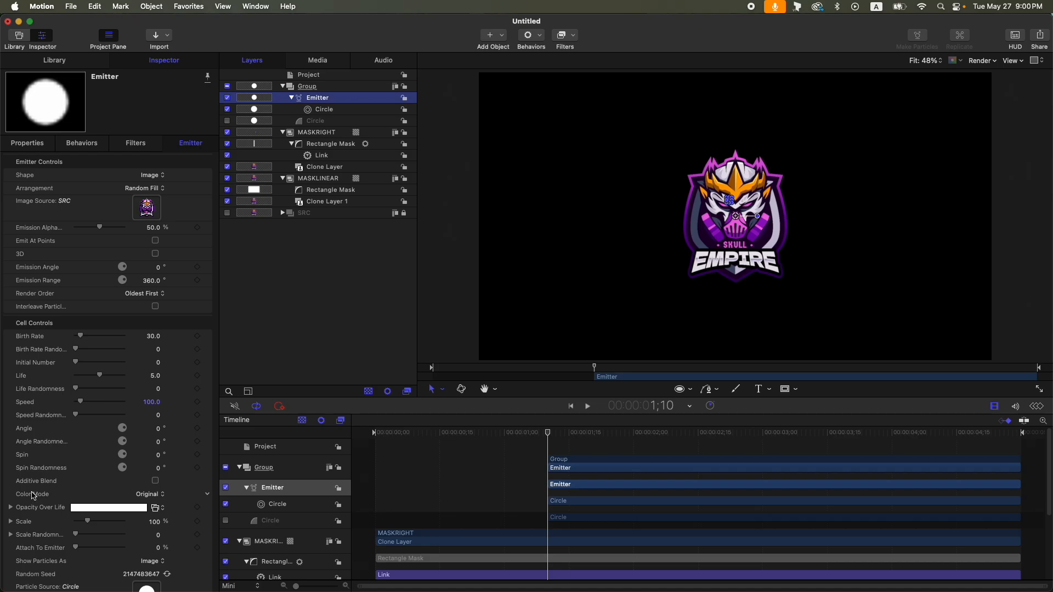
pyautogui.click(156, 499)
pyautogui.click(162, 542)
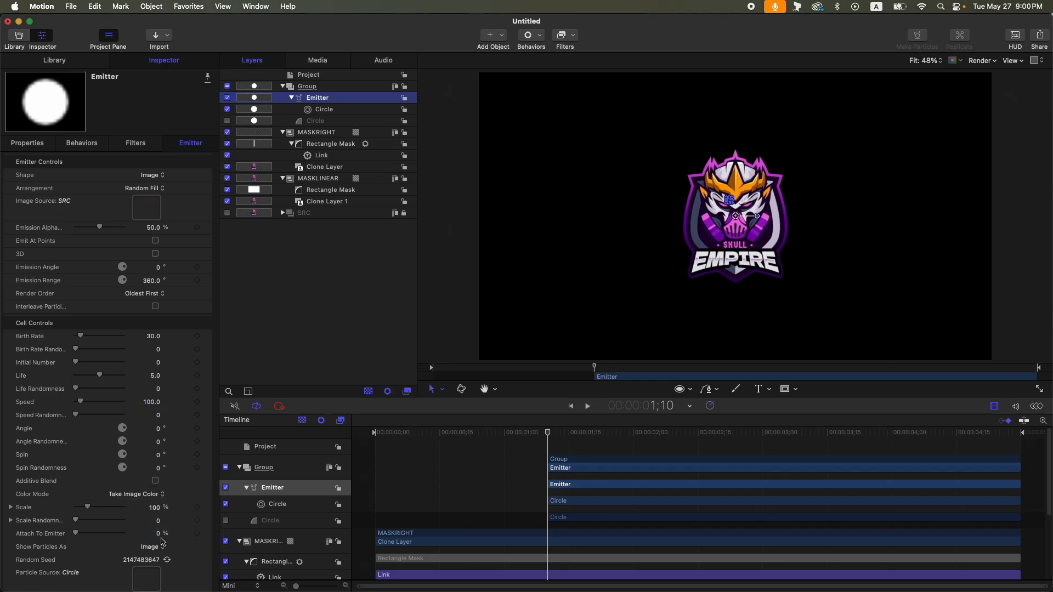
# - Set the emitter's Initial Number to 1000, Birth Rate to 1000 and Life to 1.5
pyautogui.click(158, 365)
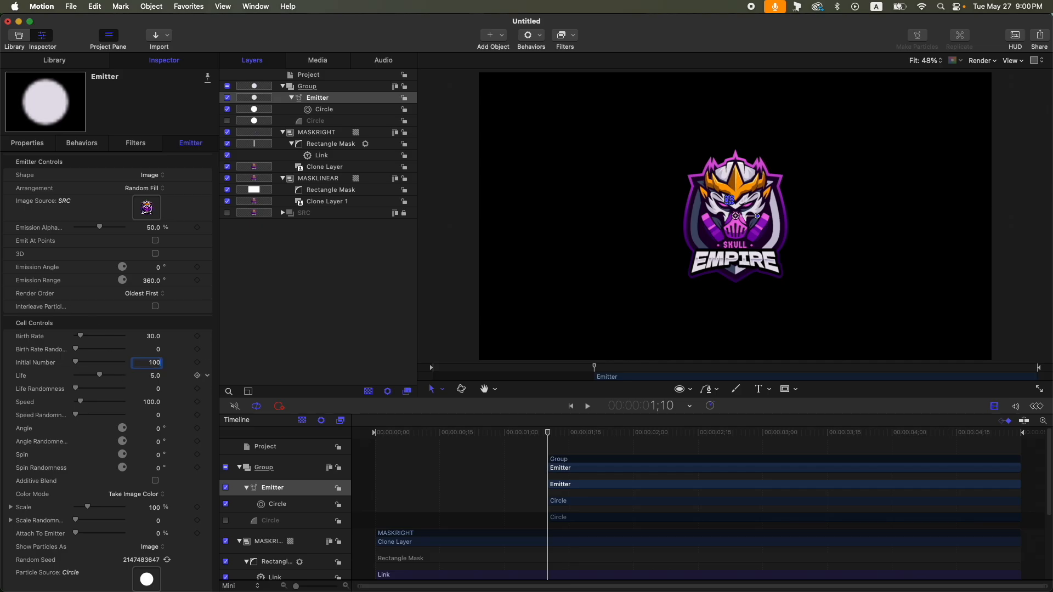
pyautogui.write('1000')
pyautogui.press('Return')
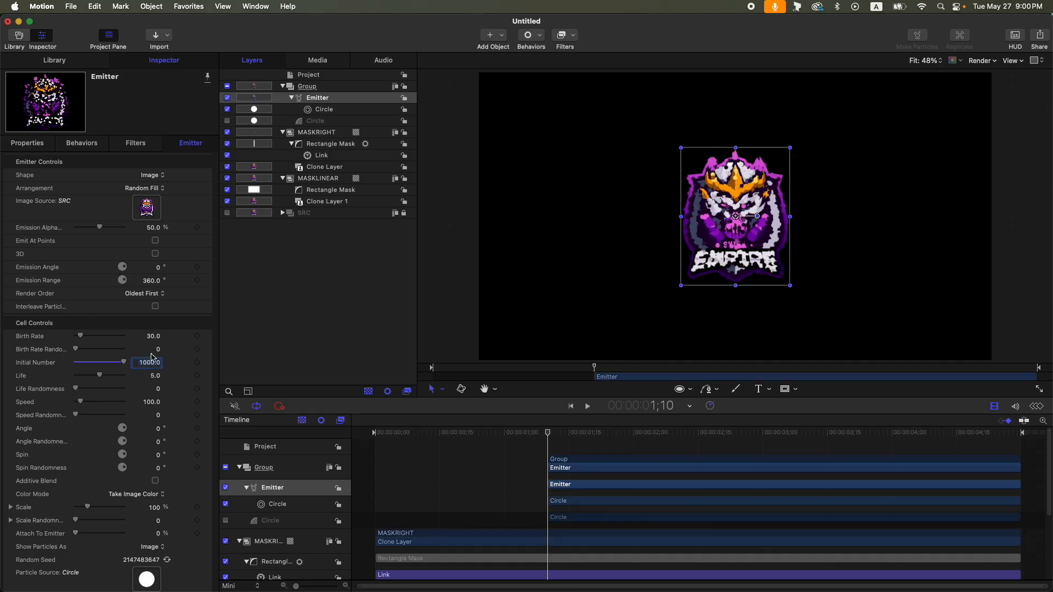
pyautogui.click(146, 337)
pyautogui.write('1000')
pyautogui.click(155, 376)
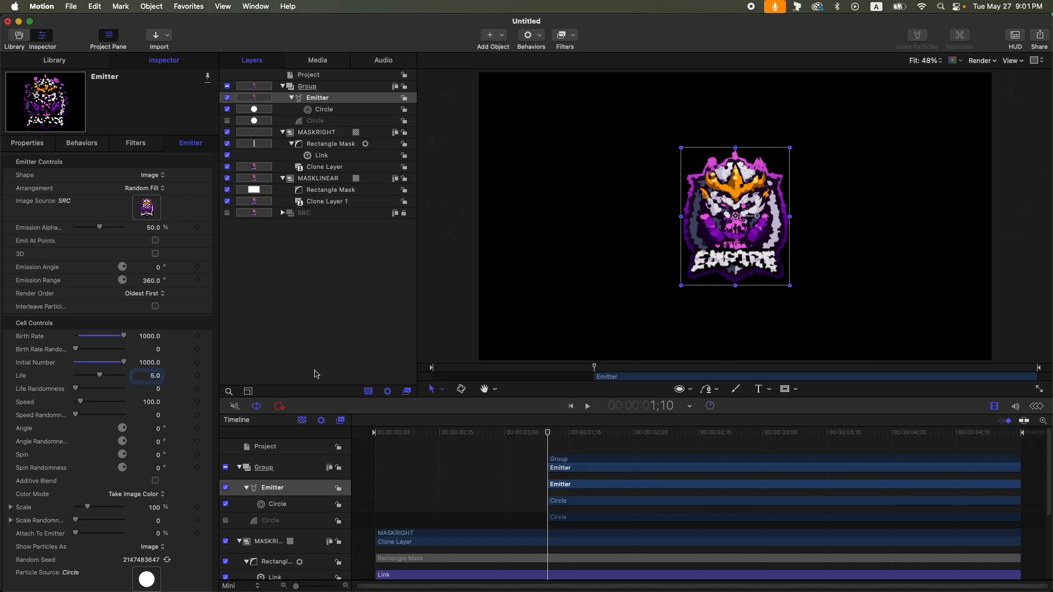
pyautogui.write('1.5')
pyautogui.press('Return')
# - Set the emitter's Speed to 470, Speed Randomness to 225 and Scale Randomness to 100
pyautogui.click(155, 407)
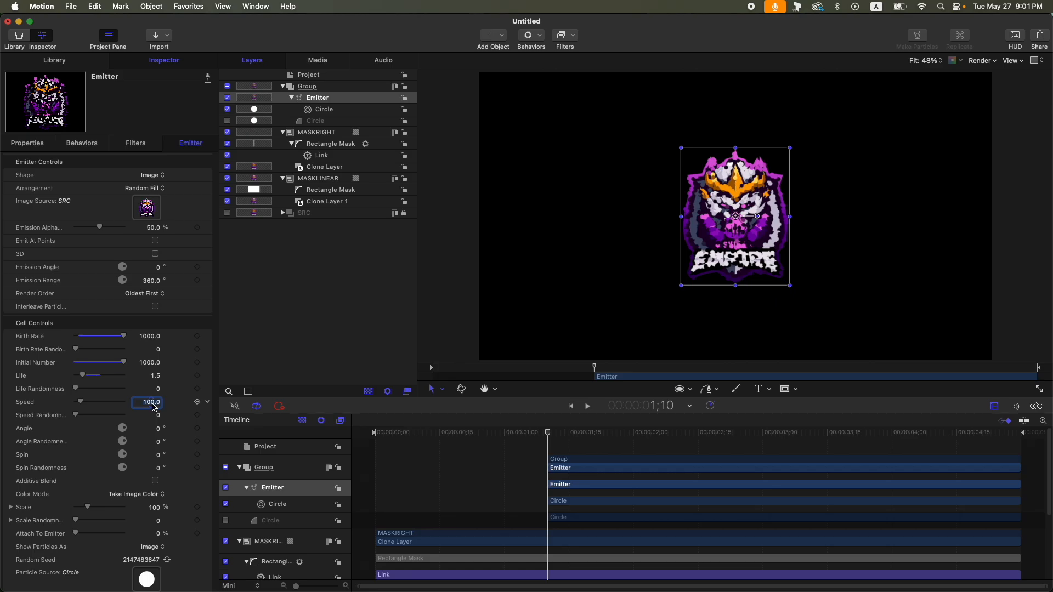
pyautogui.write('470')
pyautogui.press('Return')
pyautogui.click(159, 416)
pyautogui.write('225')
pyautogui.press('Return')
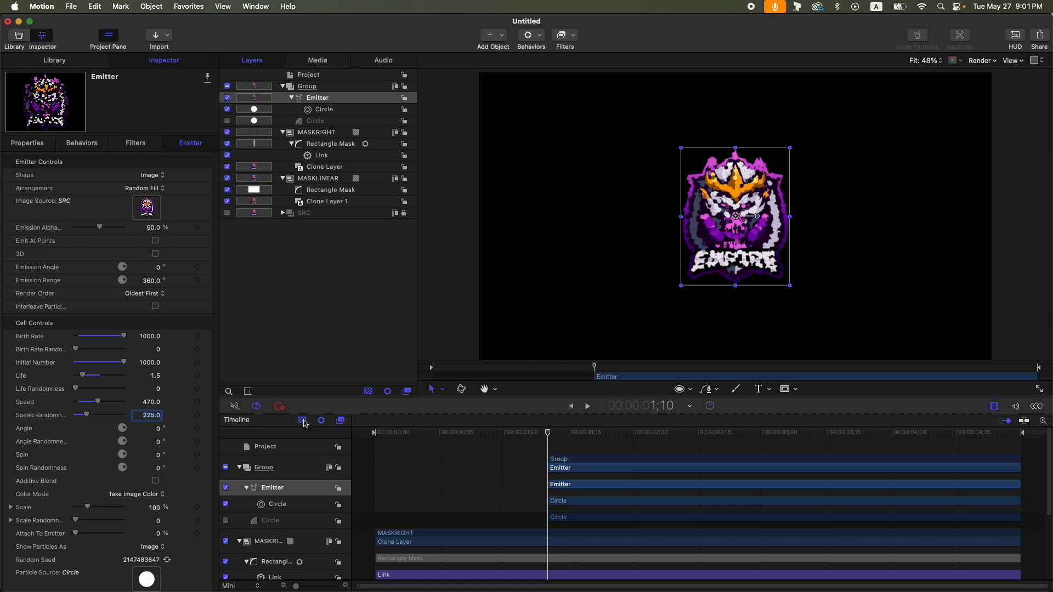
pyautogui.click(160, 522)
pyautogui.write('100')
pyautogui.press('Return')
# - Set the emitter's Emission Range to 77.5 degrees
pyautogui.click(147, 282)
pyautogui.write('77.5')
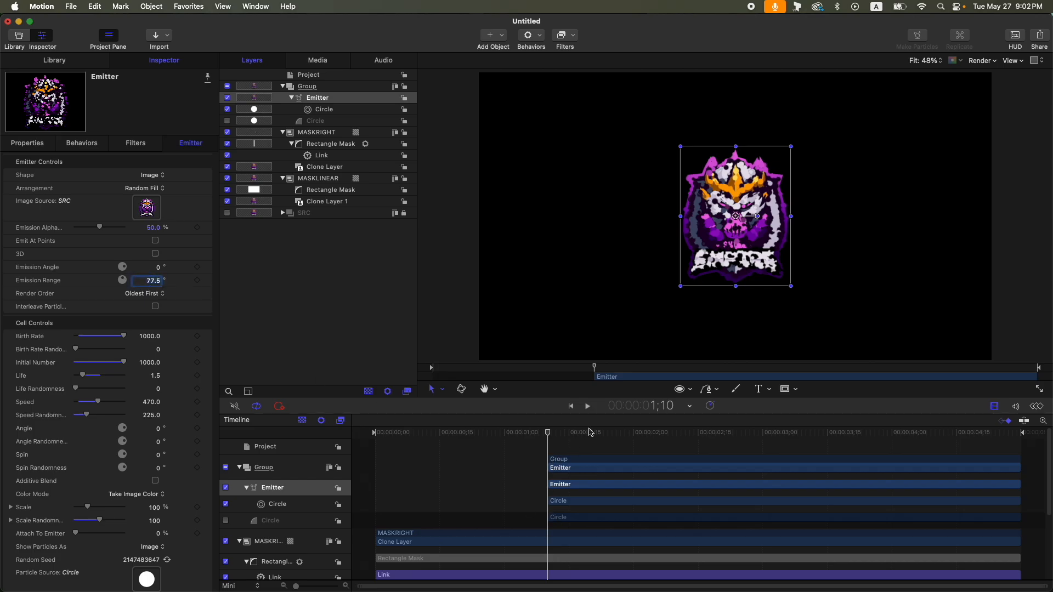
pyautogui.moveTo(548, 437)
pyautogui.mouseDown()
pyautogui.moveTo(739, 441)
pyautogui.moveTo(548, 430)
pyautogui.mouseUp()
# - Add a Crystallize filter to the hidden source circle
pyautogui.click(327, 123)
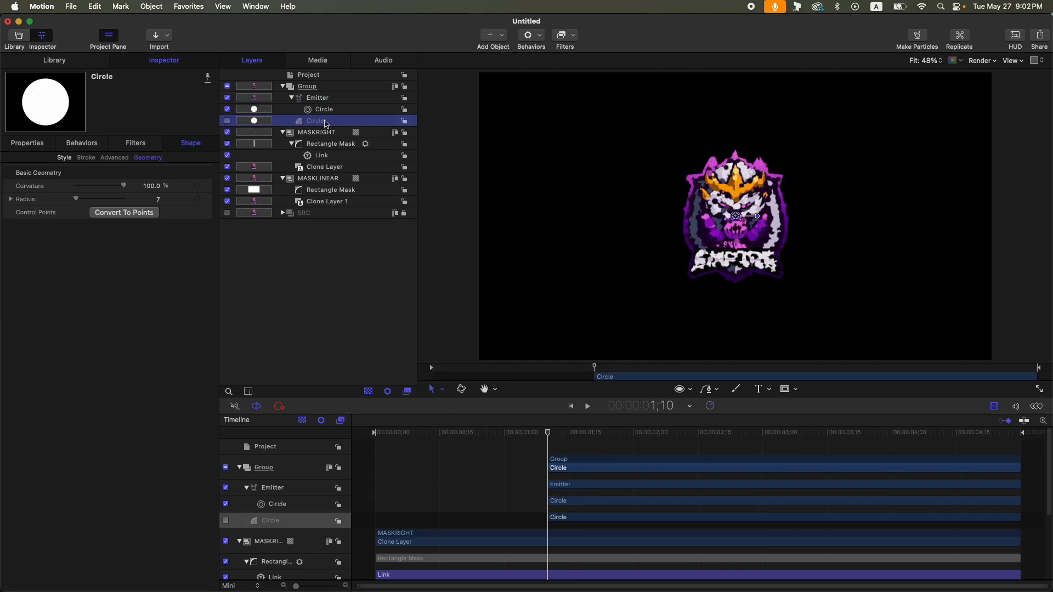
pyautogui.click(562, 37)
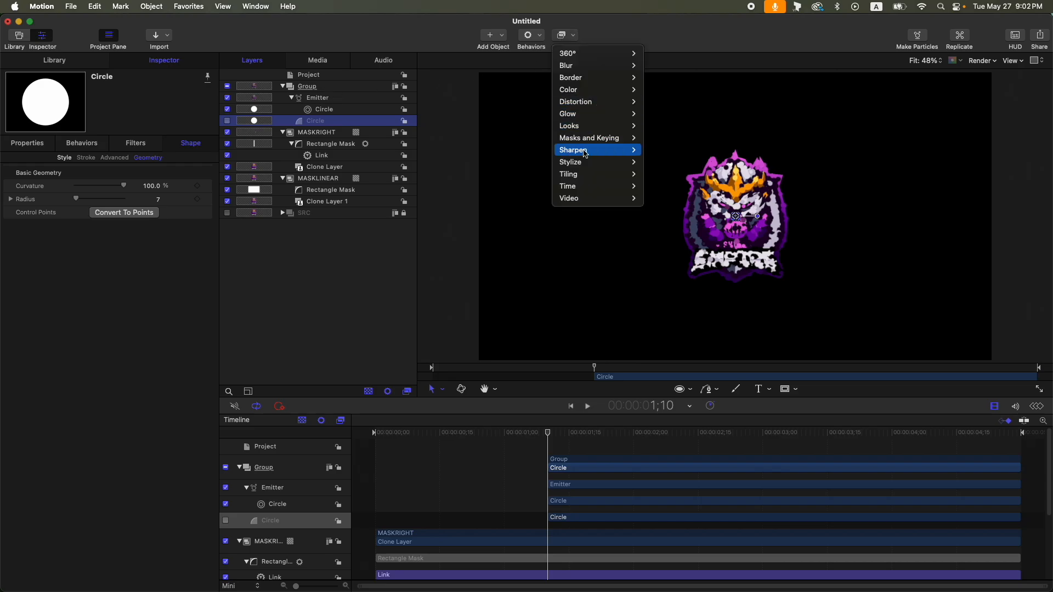
pyautogui.moveTo(598, 162)
pyautogui.click(667, 247)
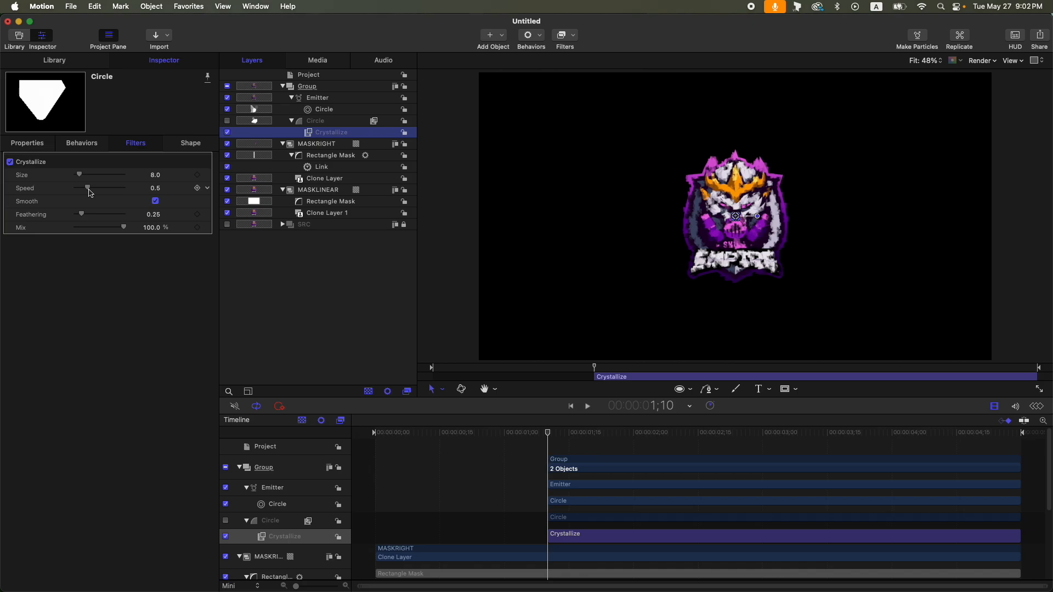
# - Set the Crystallize speed to 0, turn off Smooth, and set its size to 11
pyautogui.moveTo(89, 190); pyautogui.dragTo(75, 214)
pyautogui.click(156, 201)
pyautogui.click(156, 175)
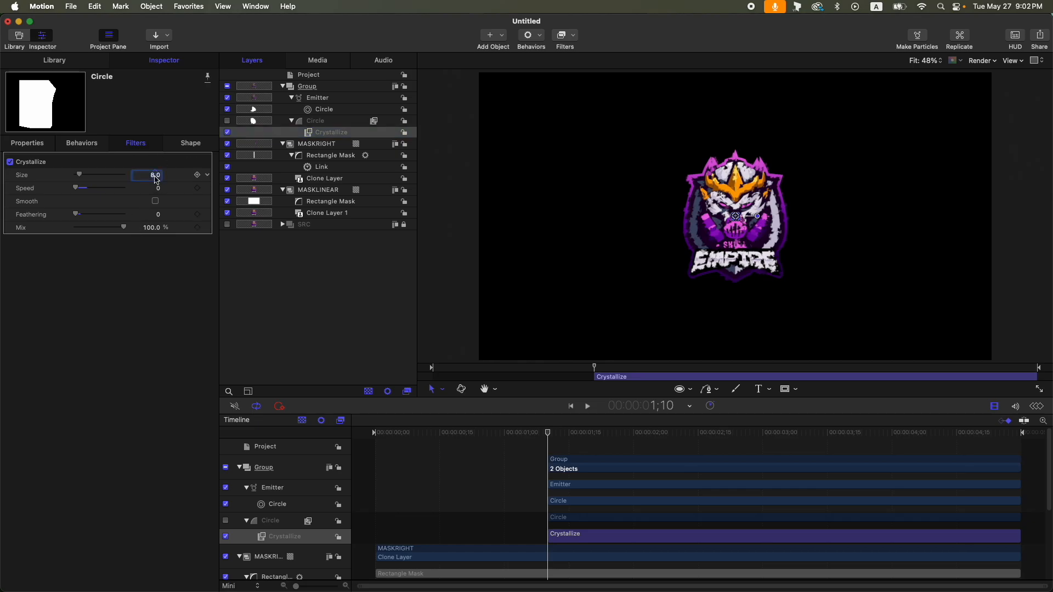
pyautogui.write('11')
pyautogui.press('Return')
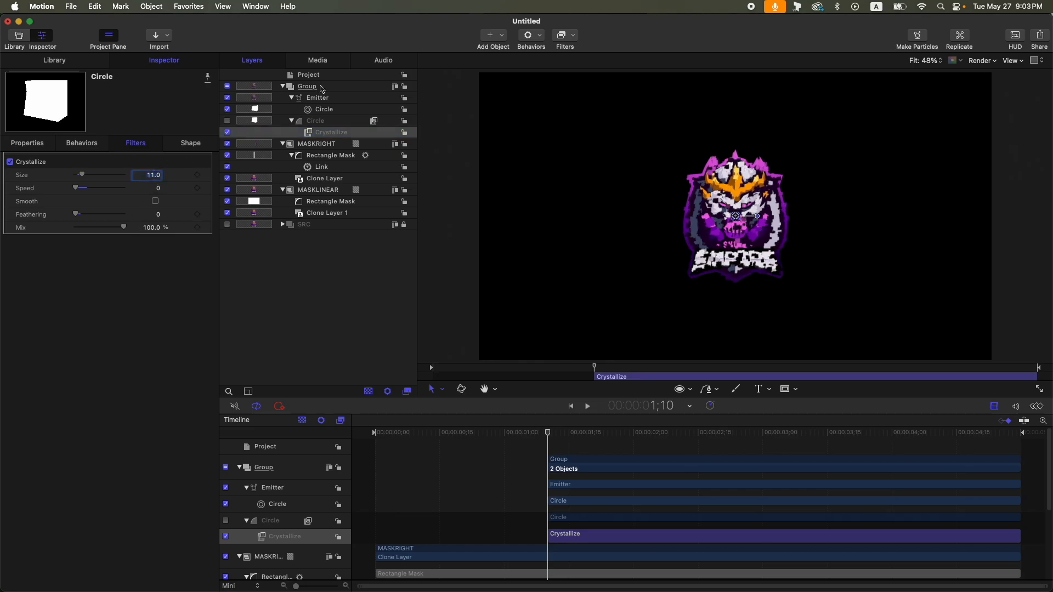
# - Copy the MASKLINEAR rectangle mask into the particle group, invert it and set its feather to 150
pyautogui.click(354, 203)
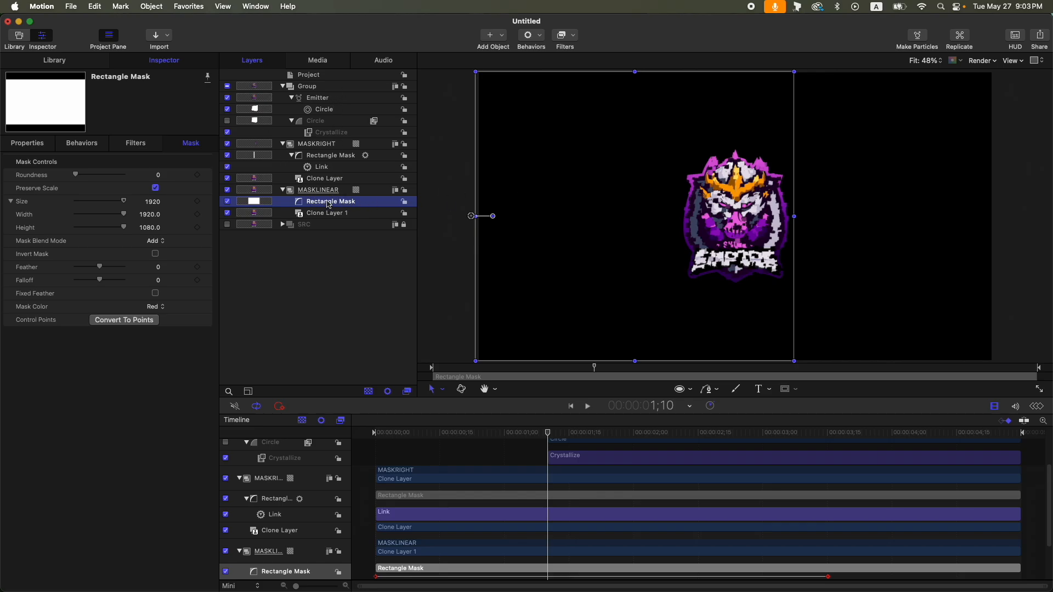
pyautogui.moveTo(329, 204); pyautogui.dragTo(318, 94)
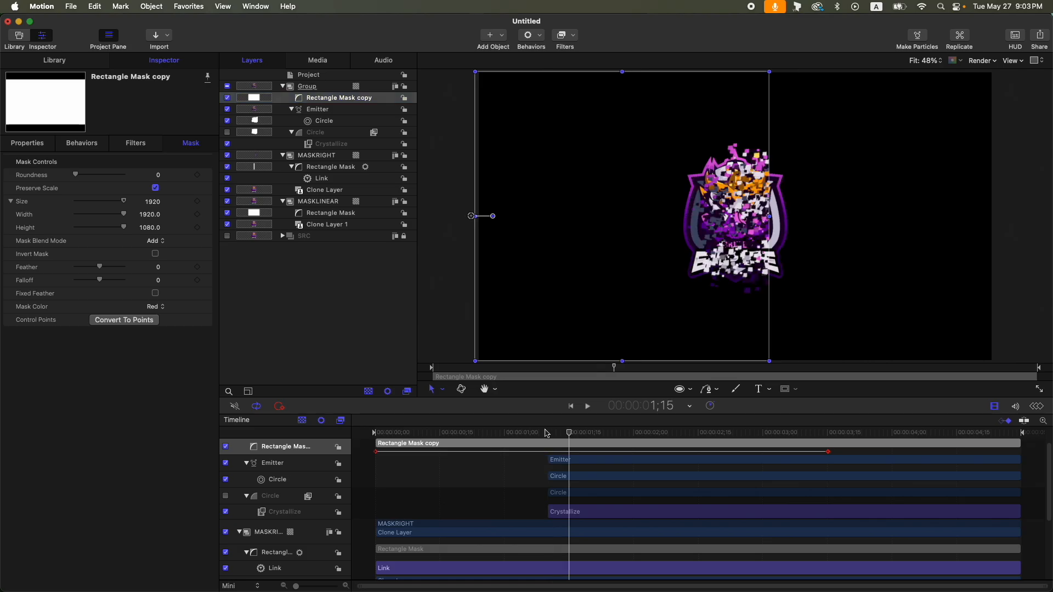
pyautogui.click(155, 254)
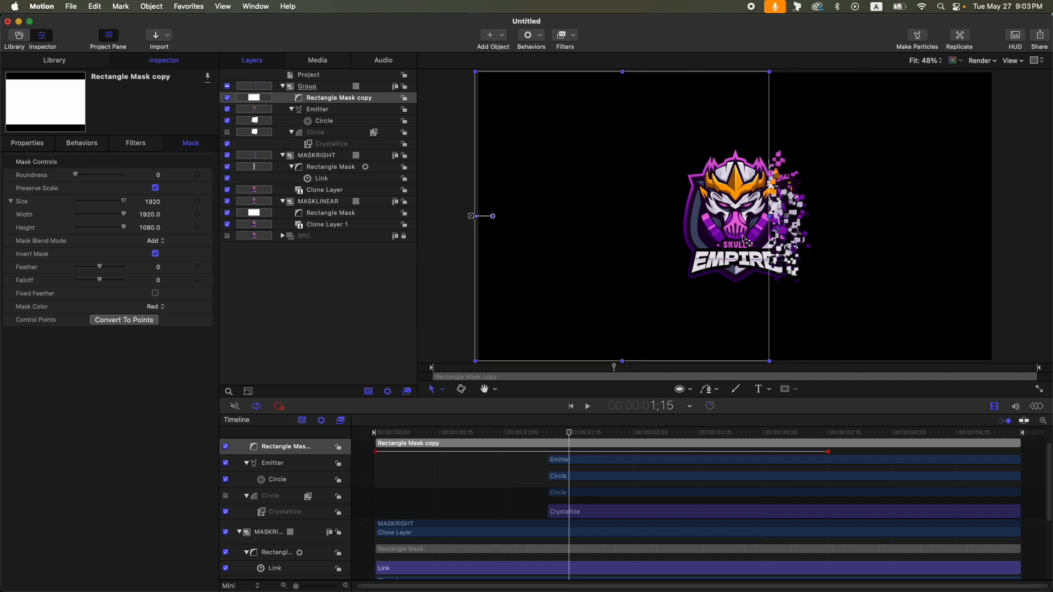
pyautogui.moveTo(101, 269); pyautogui.dragTo(147, 269)
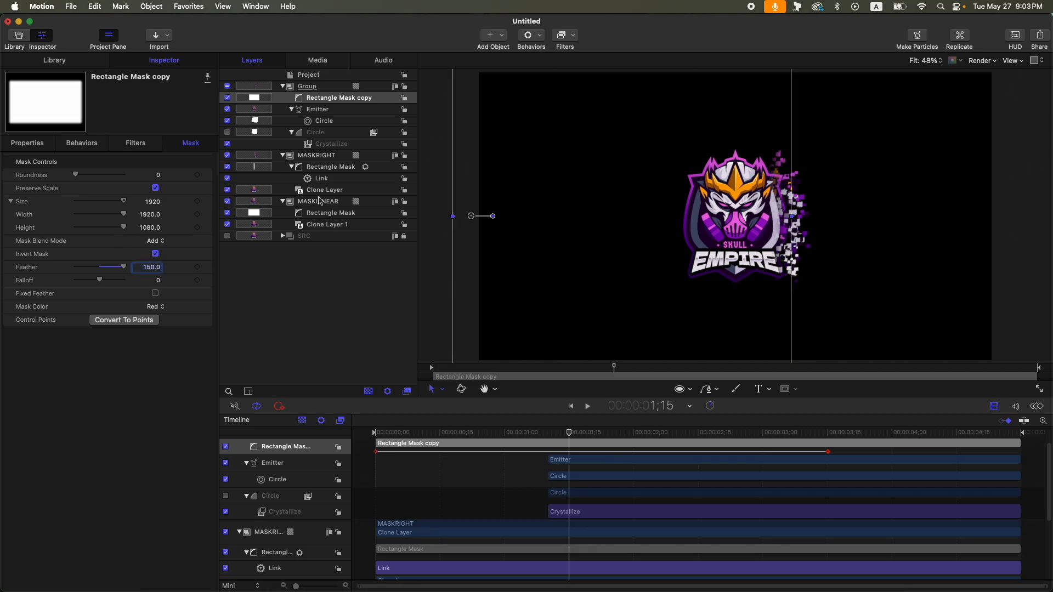
# - Set the crystallized circle's radius to 5
pyautogui.click(333, 136)
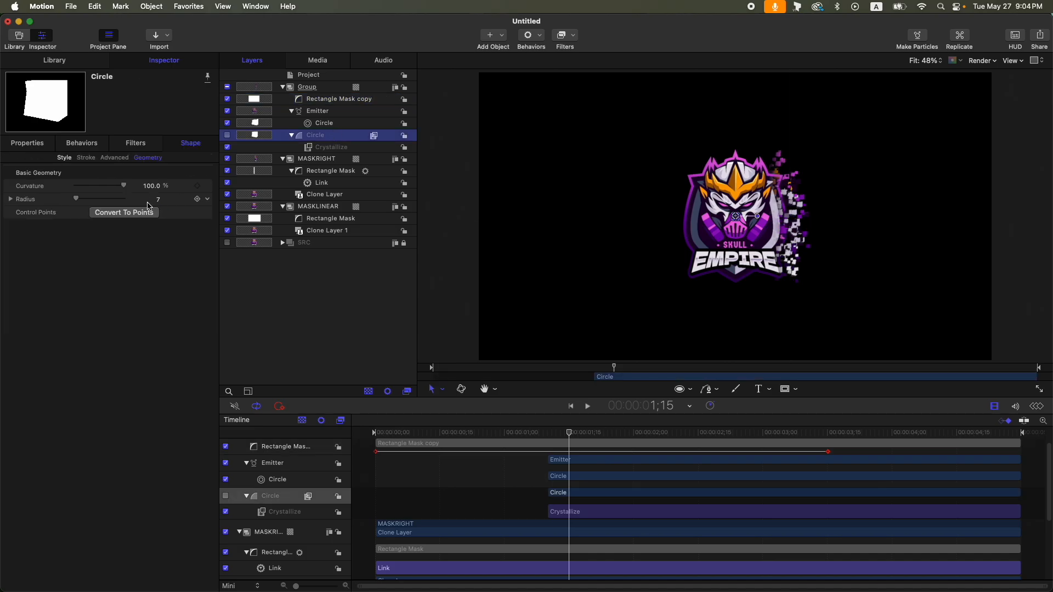
pyautogui.moveTo(156, 201); pyautogui.dragTo(154, 200)
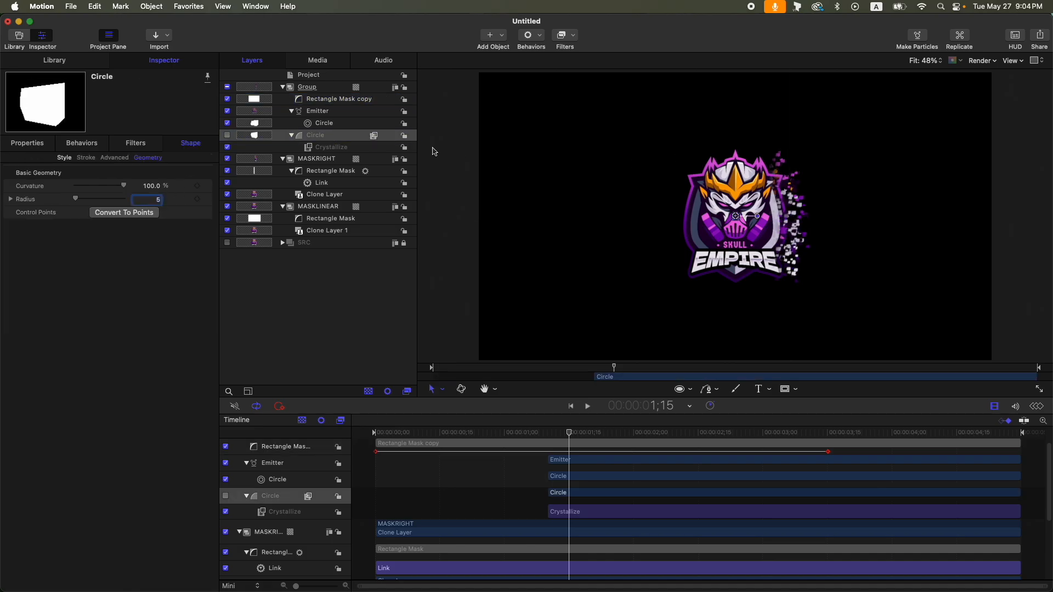
# - Add a Scale Over Life particle behavior to the emitter
pyautogui.click(336, 110)
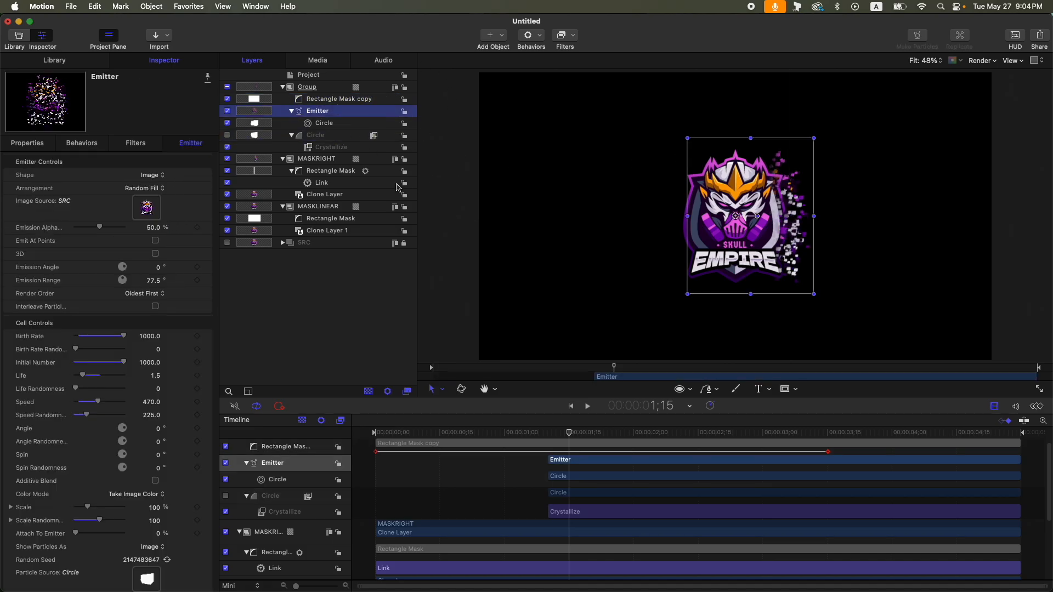
pyautogui.click(531, 35)
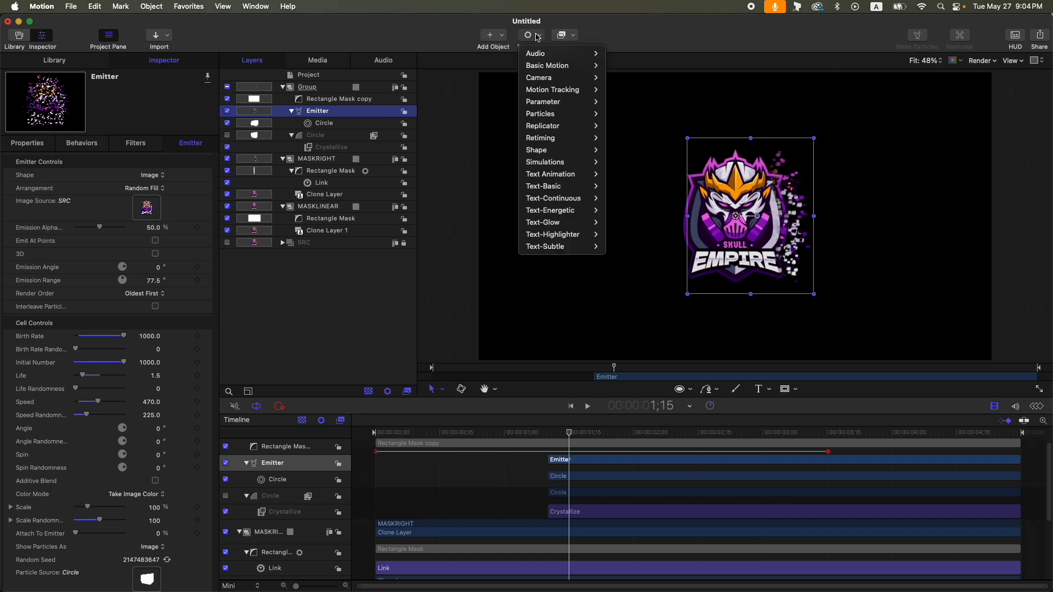
pyautogui.moveTo(565, 114)
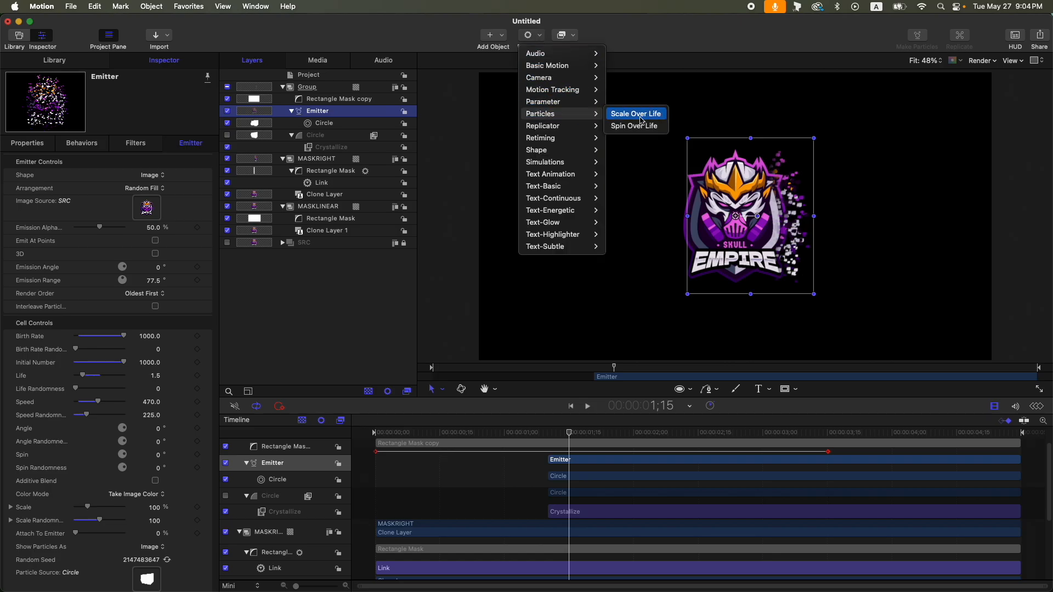
pyautogui.click(636, 114)
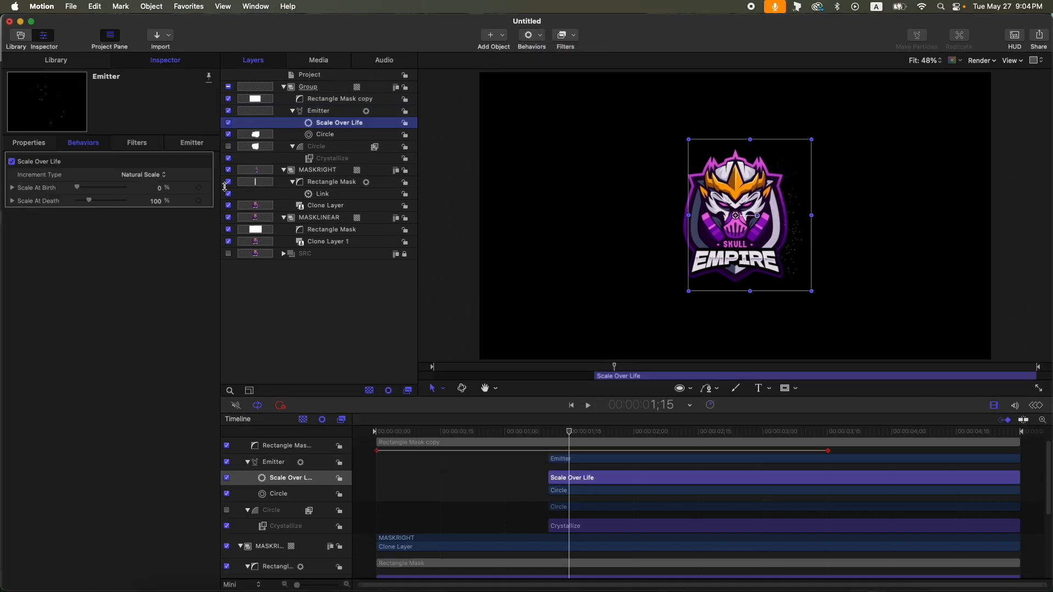
# - Set Scale Over Life to Birth and Death Values with 100% at birth and 0% at death
pyautogui.click(152, 176)
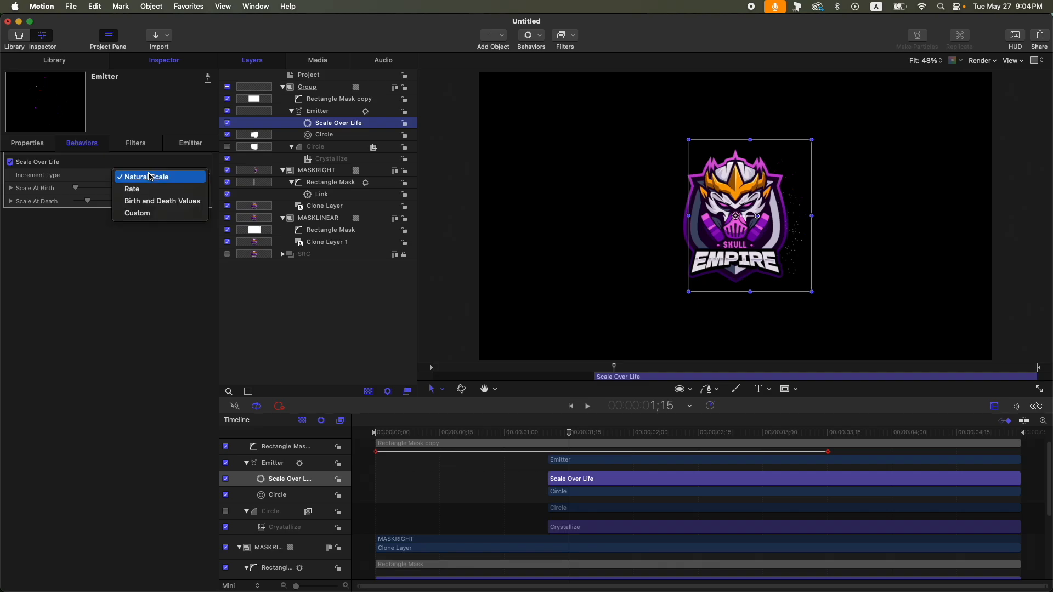
pyautogui.click(155, 201)
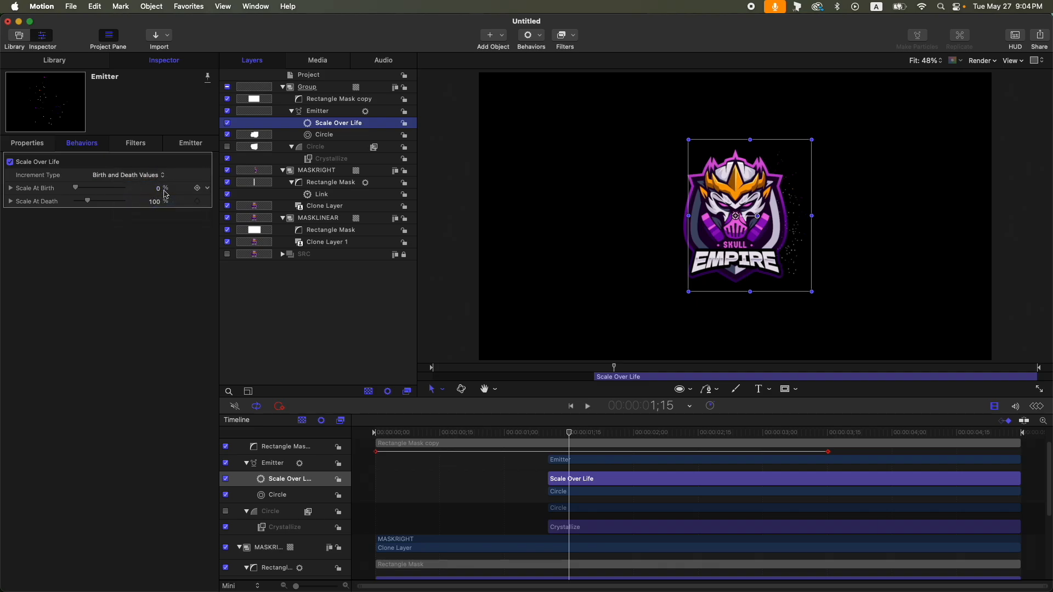
pyautogui.click(157, 189)
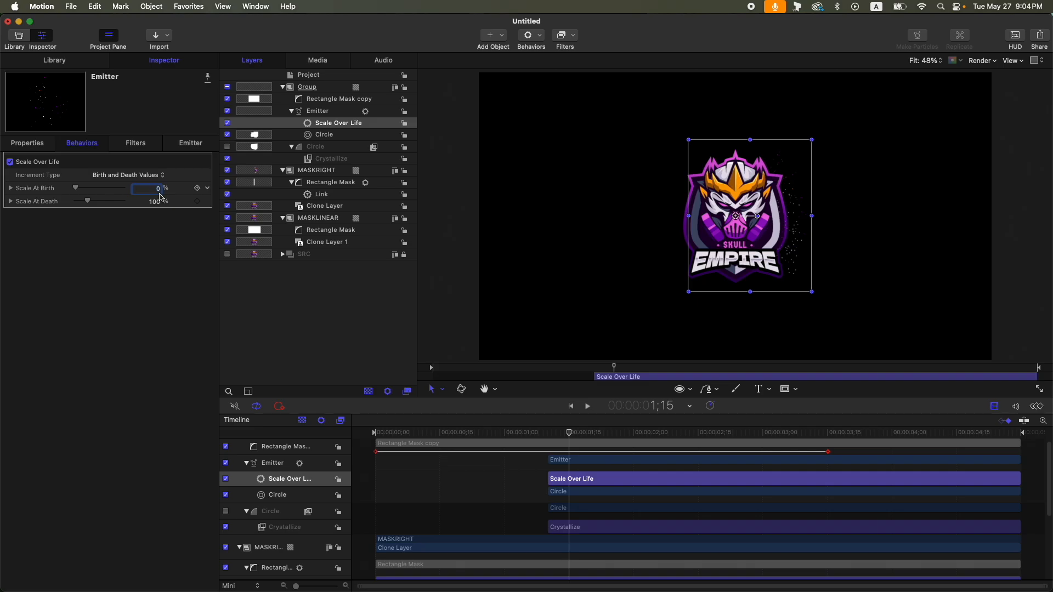
pyautogui.write('100')
pyautogui.press('Return')
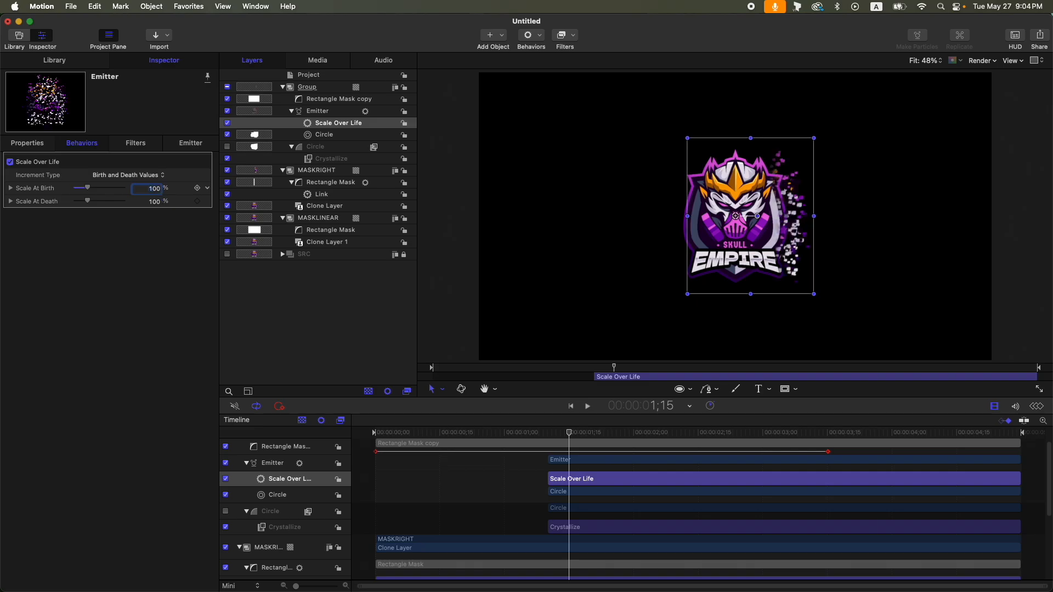
pyautogui.moveTo(88, 202); pyautogui.dragTo(75, 202)
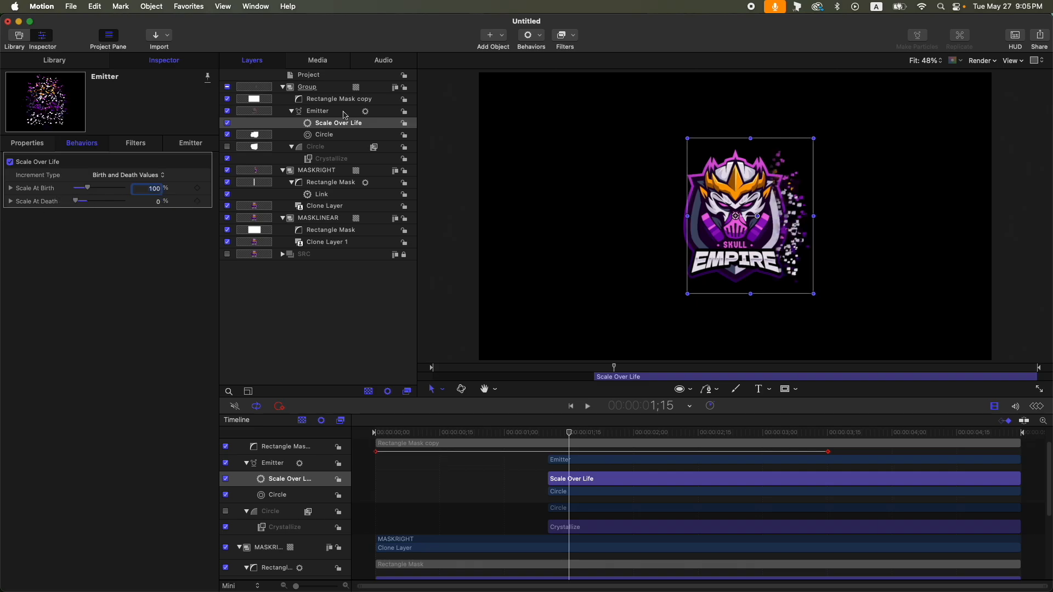
# - Enable Interleave Particles and Additive Blend on the emitter
pyautogui.click(336, 112)
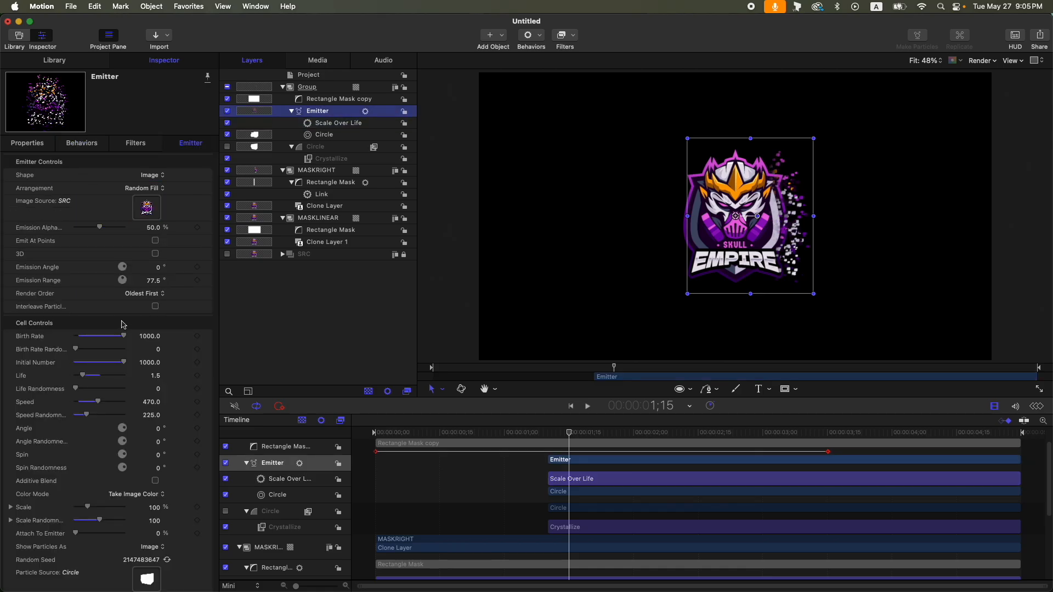
pyautogui.click(155, 307)
pyautogui.click(156, 481)
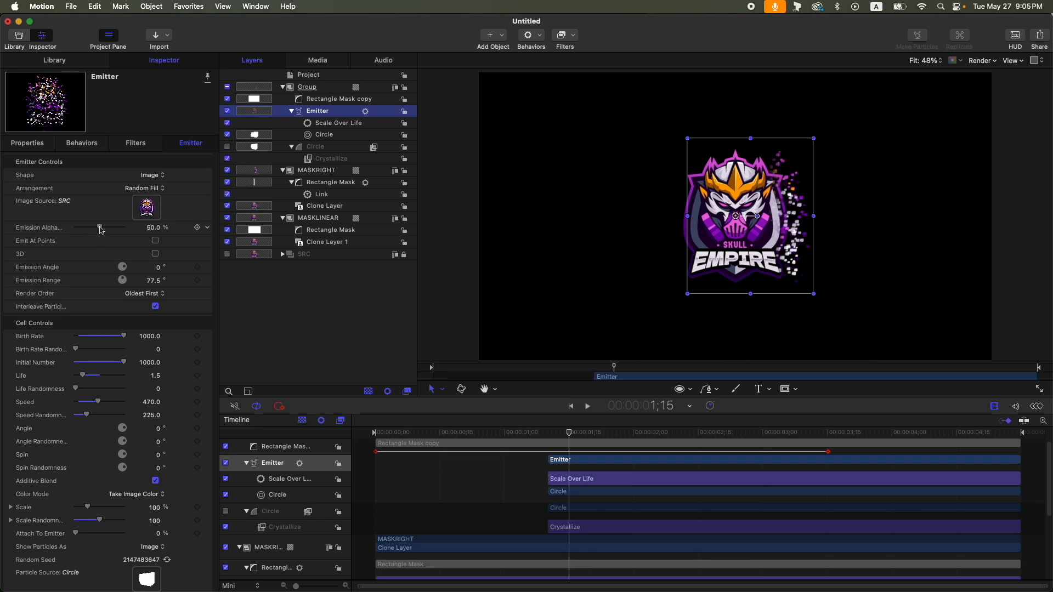
# - Set the emitter's Emission Alpha to 0% and duplicate the emitter
pyautogui.moveTo(100, 228); pyautogui.dragTo(75, 228)
pyautogui.press('super+d')
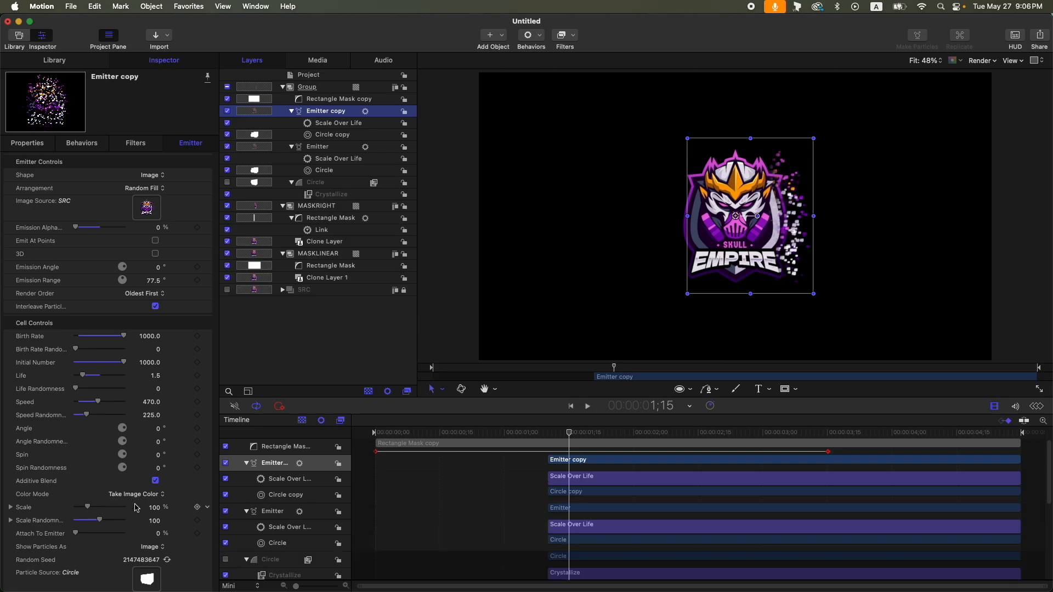
# - Set the Emitter copy's Color Mode to Over Life and open its Color Over Life gradient
pyautogui.click(139, 498)
pyautogui.click(130, 472)
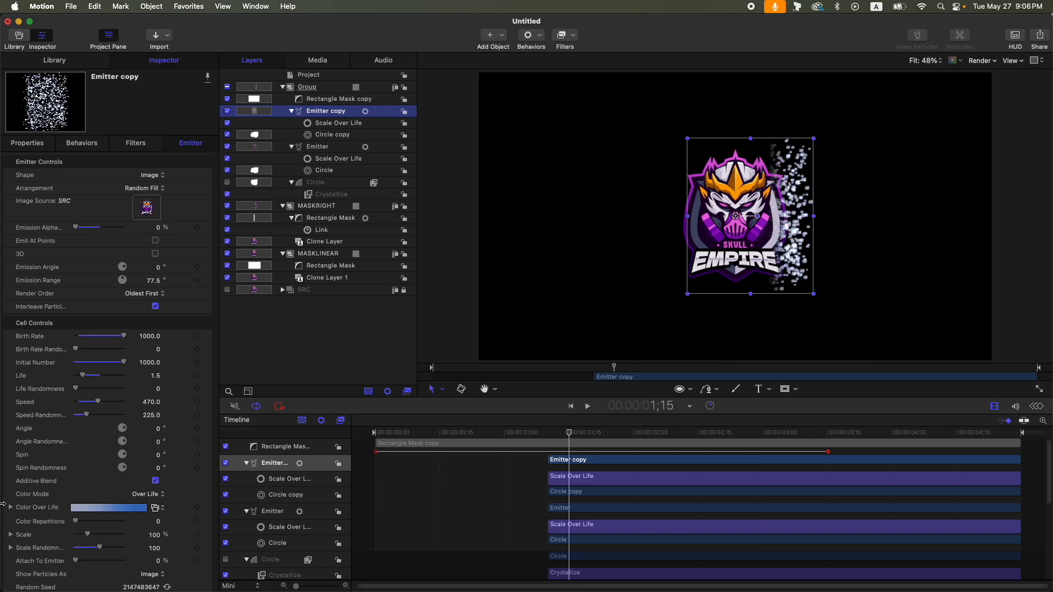
pyautogui.click(10, 508)
# - Set the start color tag of the Color Over Life gradient to white
pyautogui.scroll(-3, 12, 493)
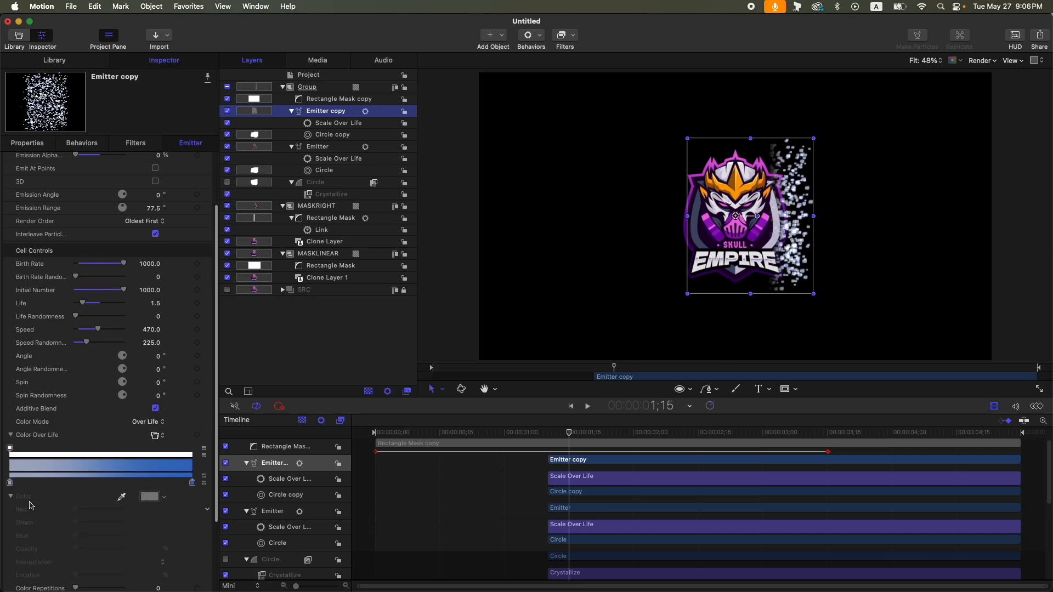
pyautogui.click(9, 482)
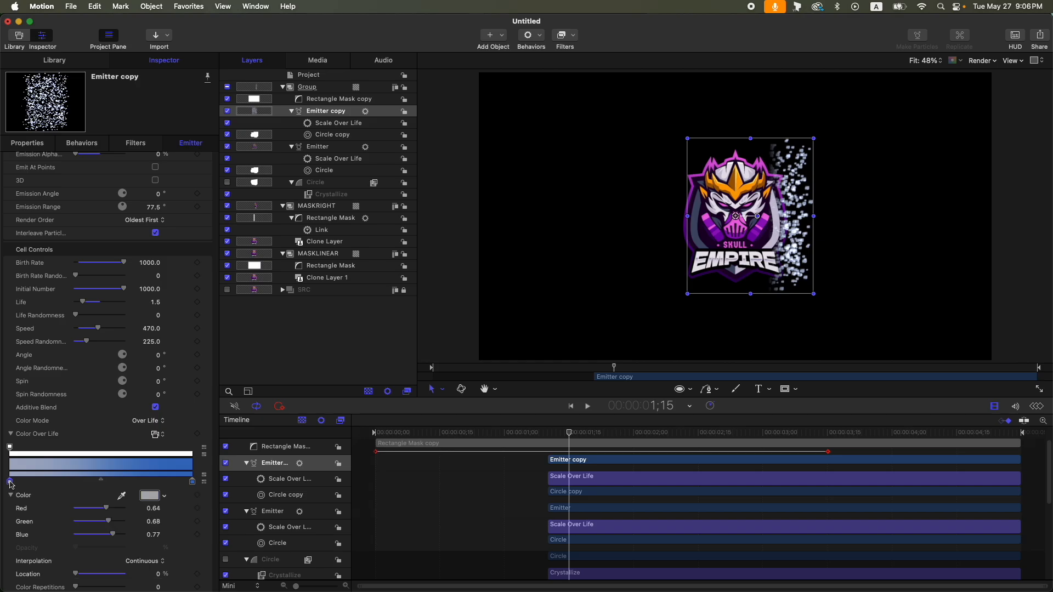
pyautogui.click(150, 496)
pyautogui.click(321, 400)
pyautogui.click(264, 270)
# - Set the end color tag of the Color Over Life gradient to black
pyautogui.click(192, 482)
pyautogui.click(149, 496)
pyautogui.scroll(-5, 315, 353)
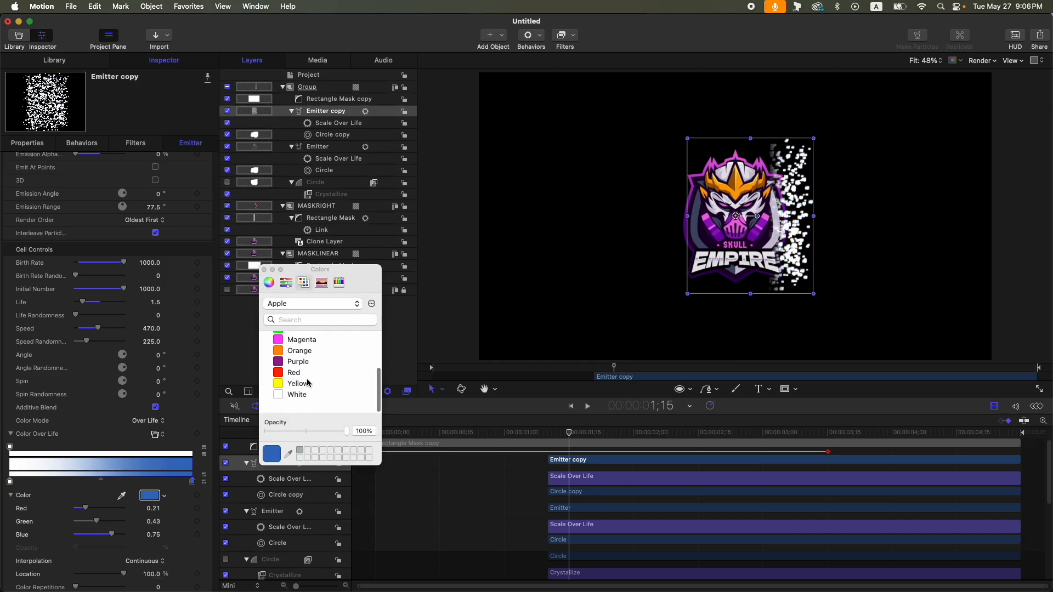
pyautogui.scroll(5, 314, 353)
pyautogui.click(307, 343)
pyautogui.click(265, 270)
pyautogui.scroll(-5, 132, 439)
pyautogui.click(10, 338)
# - Move the Emitter layer above Emitter copy and add an Image Mask to it
pyautogui.click(317, 149)
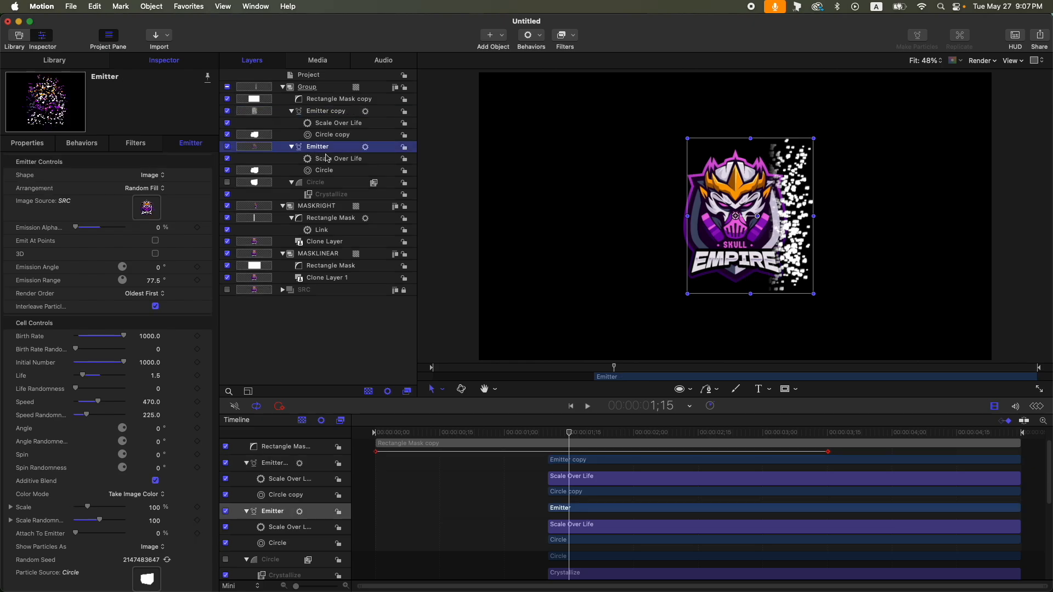
pyautogui.press('super+bracketright')
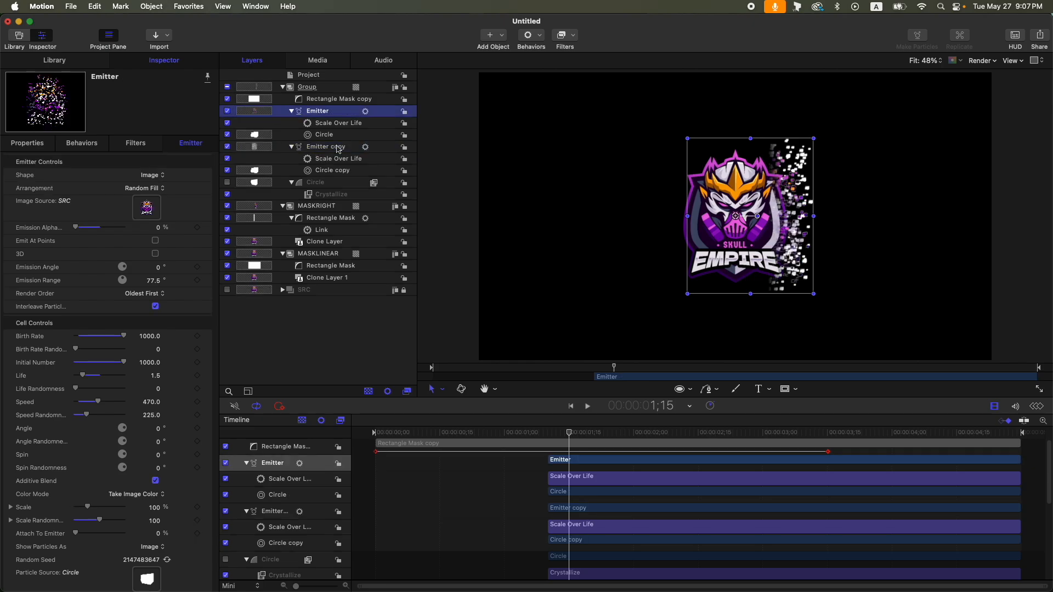
pyautogui.press('super+shift+m')
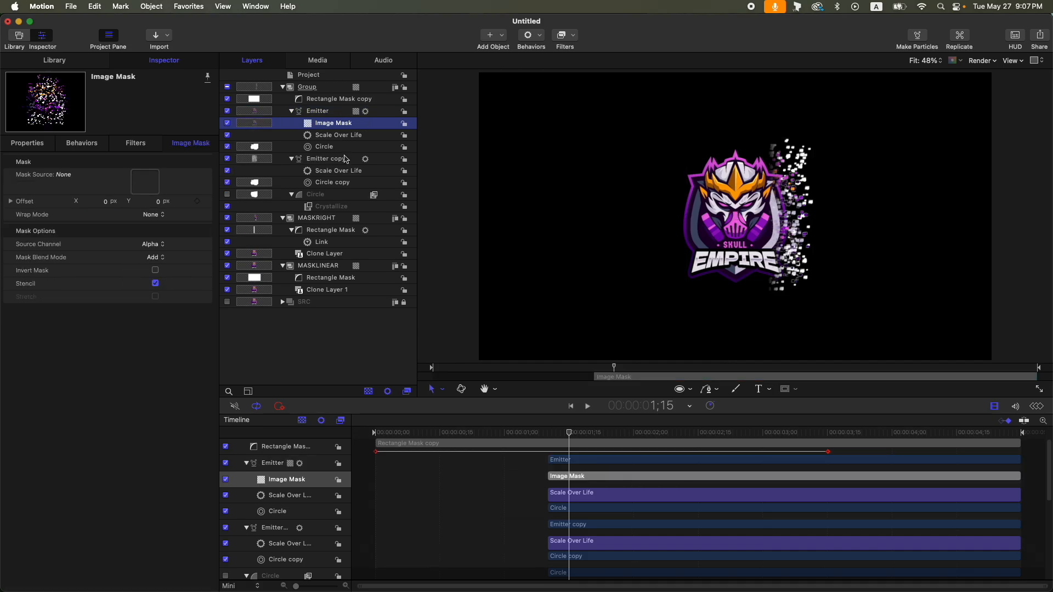
# - Assign the Emitter copy as the image mask source
pyautogui.click(239, 163)
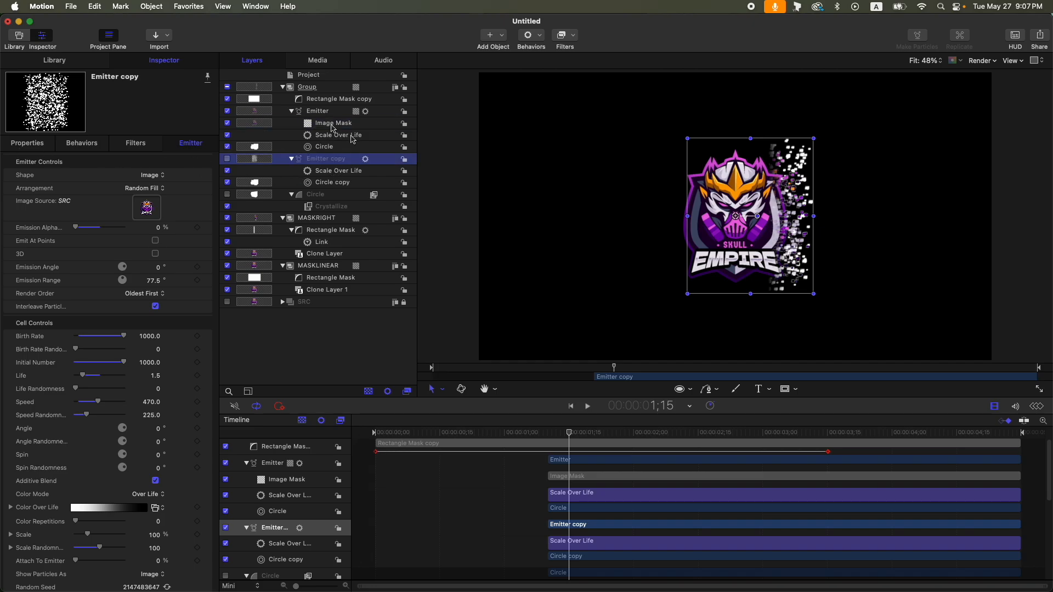
# - Add a Scale keyframe to the Emitter copy at 2:10
pyautogui.hotkey('ctrl', 't')
pyautogui.moveTo(561, 435)
pyautogui.mouseDown()
pyautogui.moveTo(550, 435)
pyautogui.moveTo(783, 435)
pyautogui.moveTo(562, 435)
pyautogui.moveTo(582, 434)
pyautogui.mouseUp()
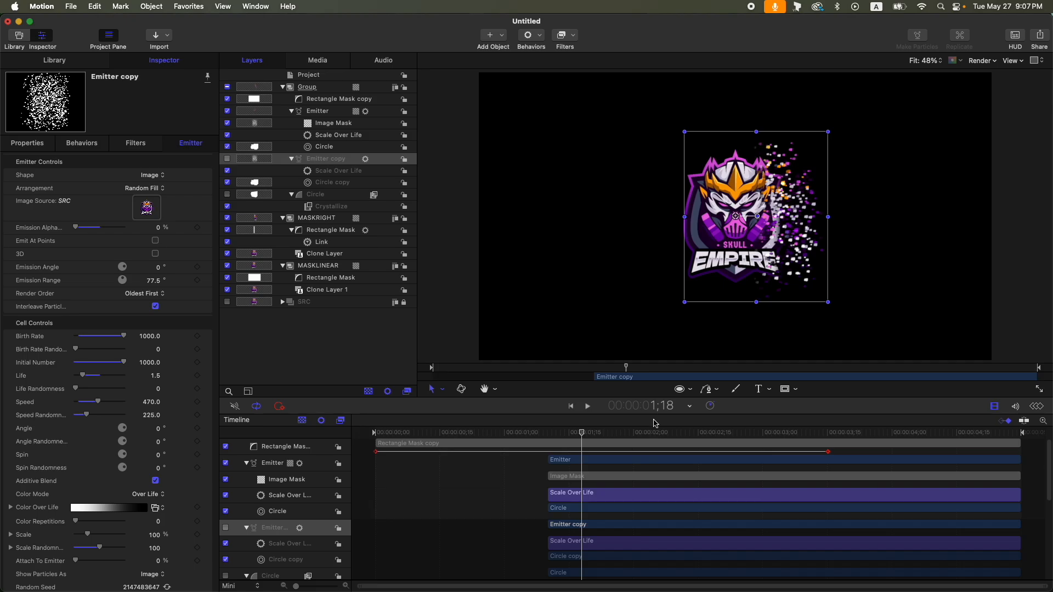
pyautogui.moveTo(648, 433); pyautogui.dragTo(676, 434)
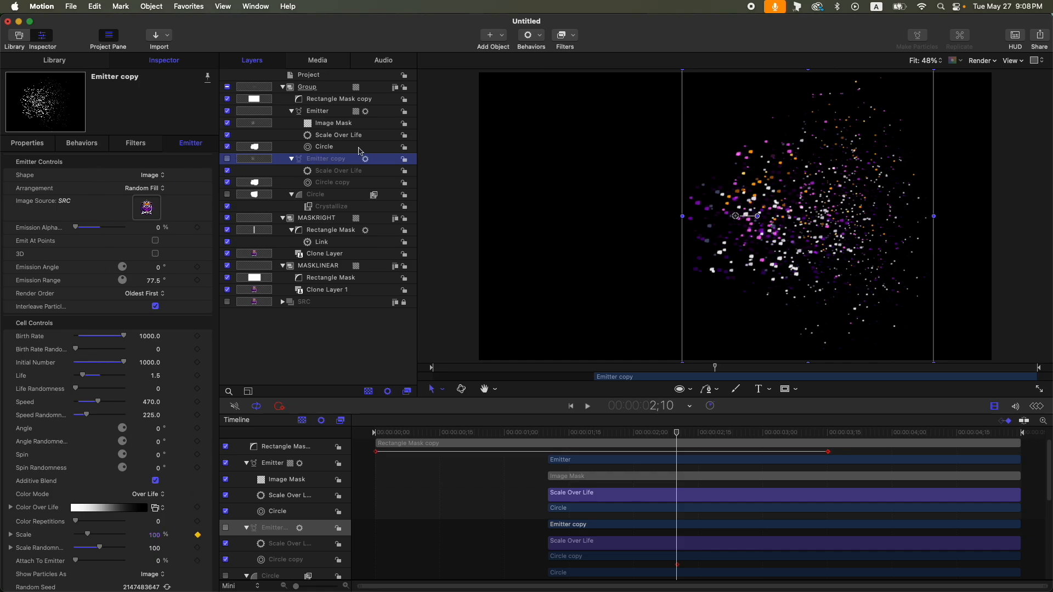
# - Add Scale keyframes to the Emitter at 2:10 and 3:00
pyautogui.click(333, 111)
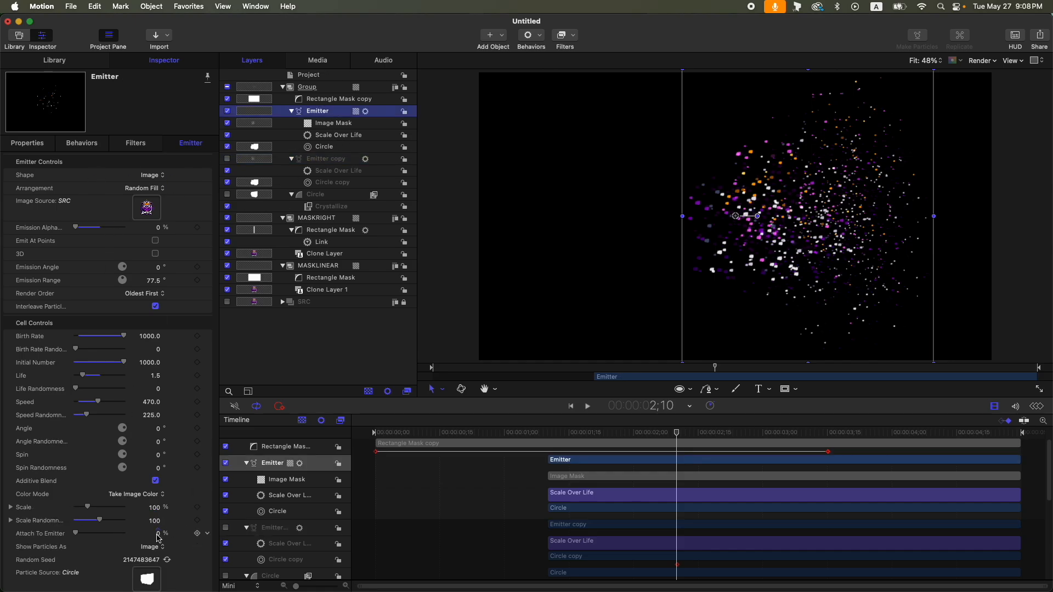
pyautogui.click(197, 508)
pyautogui.moveTo(670, 437); pyautogui.dragTo(764, 436)
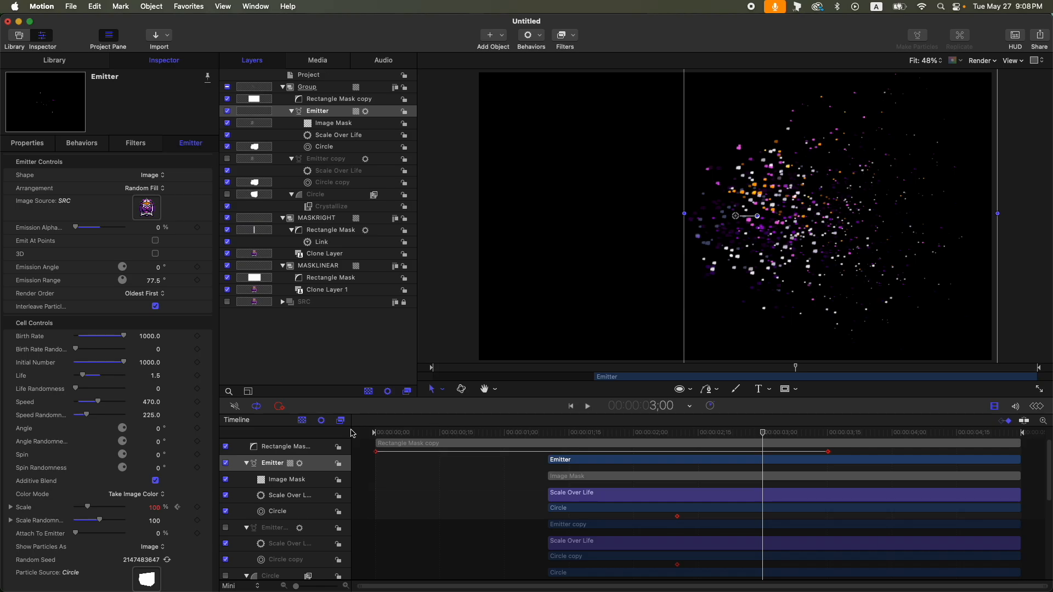
pyautogui.click(199, 509)
# - Keyframe the Scale of the Emitter copy and the Emitter to 0% at 3:00
pyautogui.click(340, 147)
pyautogui.click(343, 171)
pyautogui.click(350, 159)
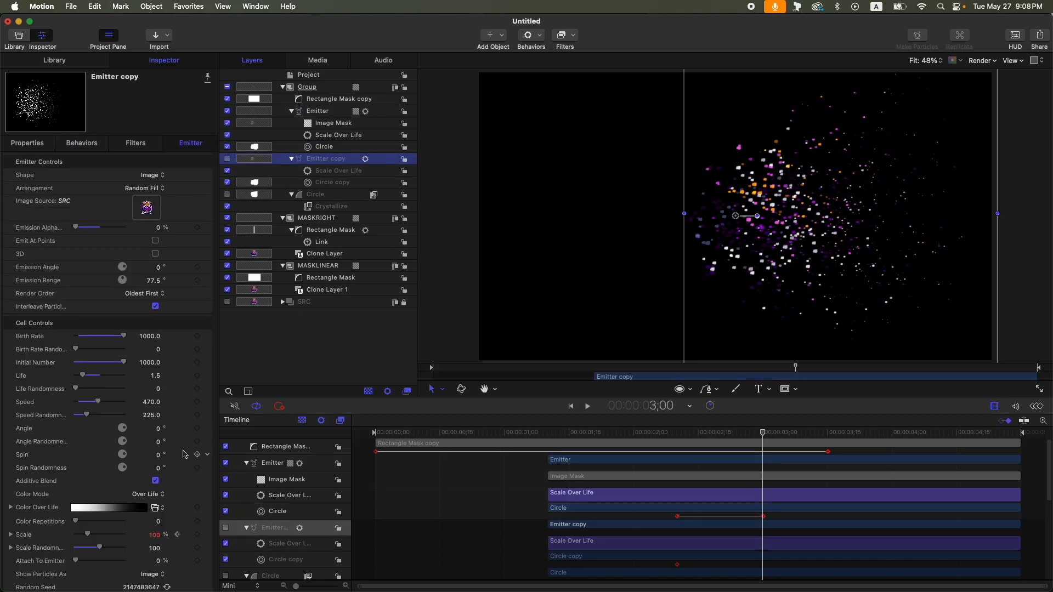
pyautogui.click(197, 535)
pyautogui.moveTo(95, 537); pyautogui.dragTo(74, 537)
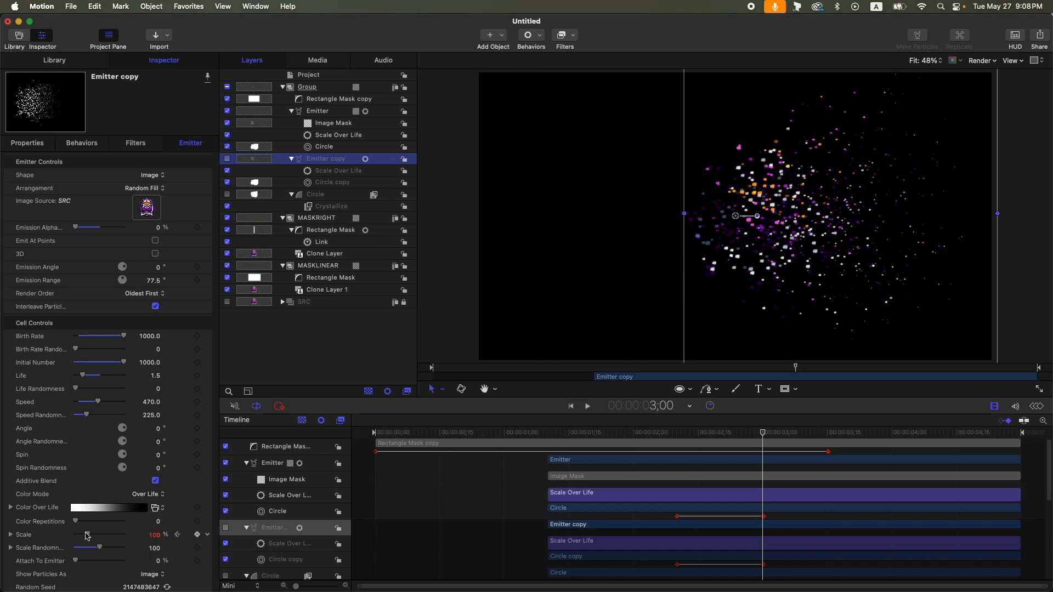
pyautogui.click(342, 113)
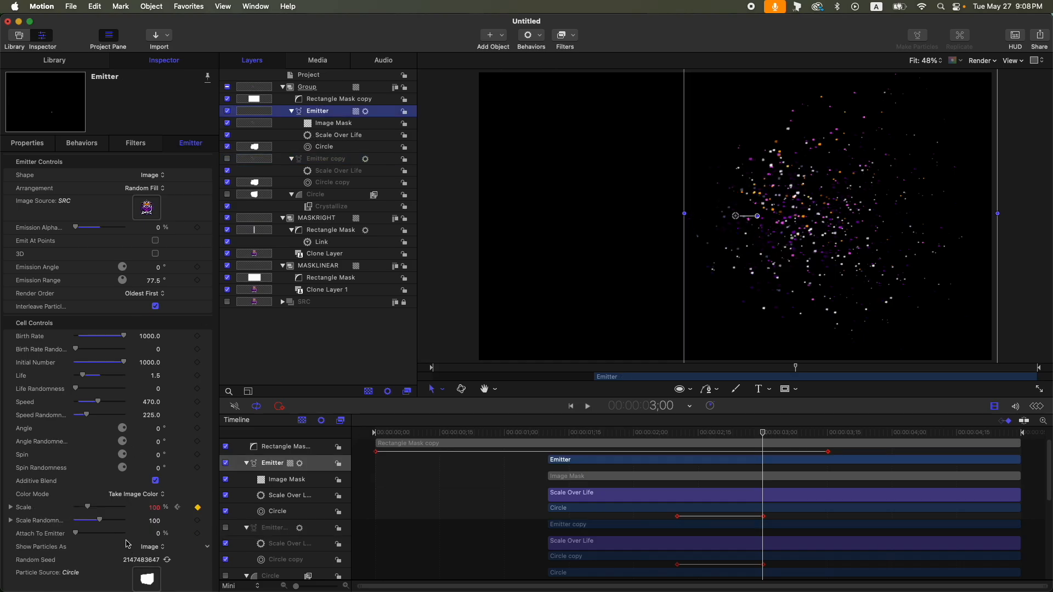
pyautogui.moveTo(89, 511); pyautogui.dragTo(5, 512)
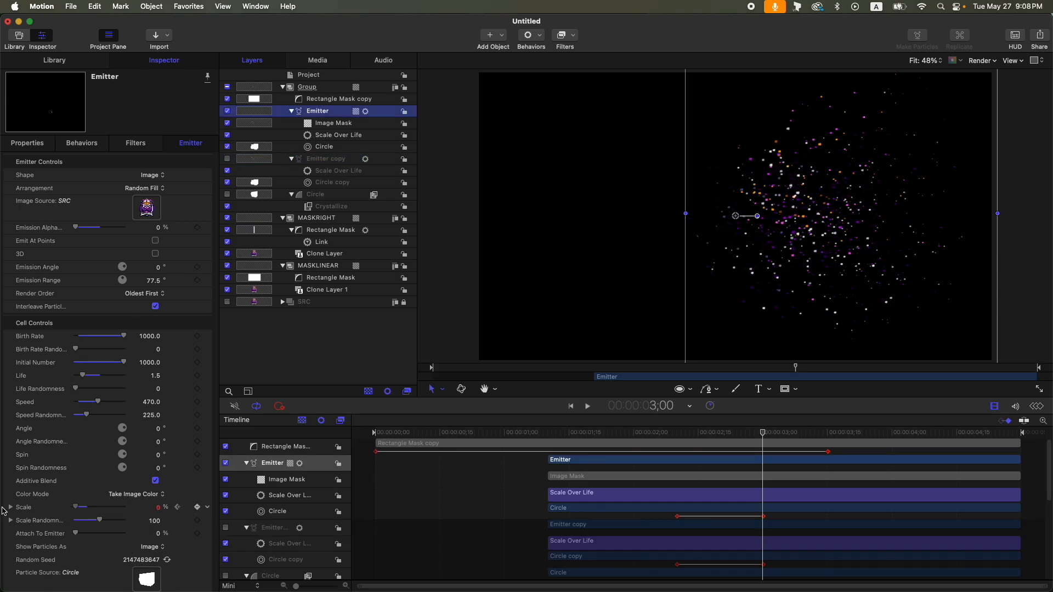
# - Animate the Emitter copy's end color tag Location from 100% at 2:10 to 0.1 at 3:00
pyautogui.click(291, 111)
pyautogui.click(291, 123)
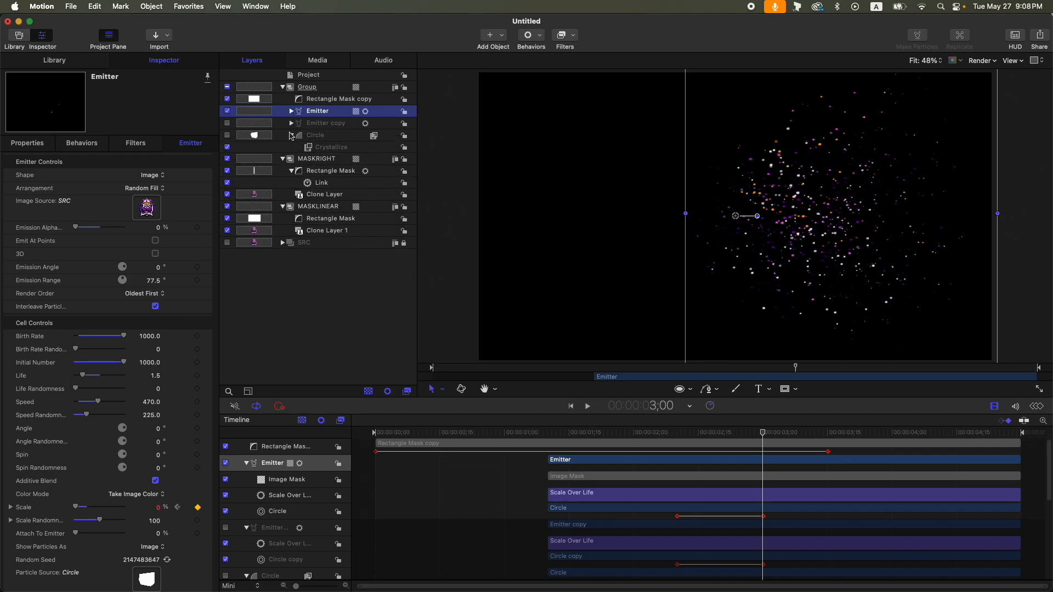
pyautogui.click(291, 135)
pyautogui.click(283, 147)
pyautogui.click(283, 159)
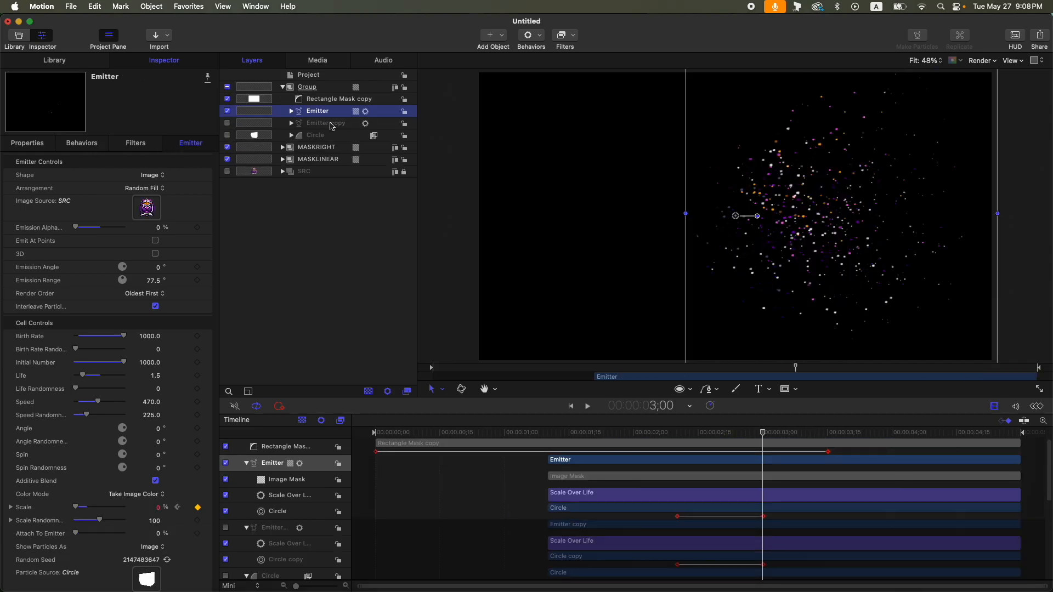
pyautogui.click(324, 123)
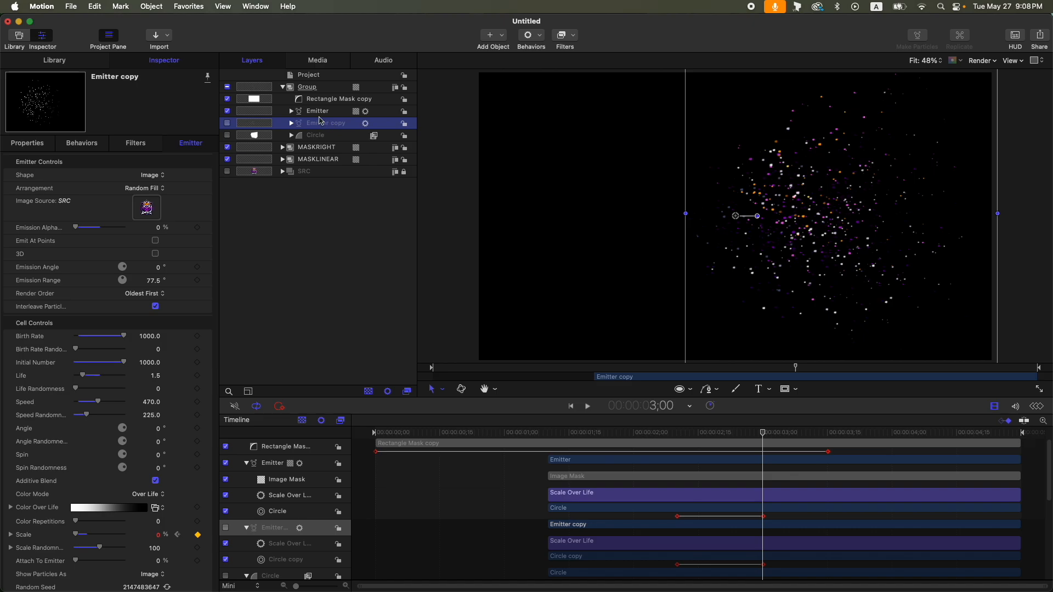
pyautogui.click(11, 508)
pyautogui.scroll(-5, 110, 482)
pyautogui.click(192, 413)
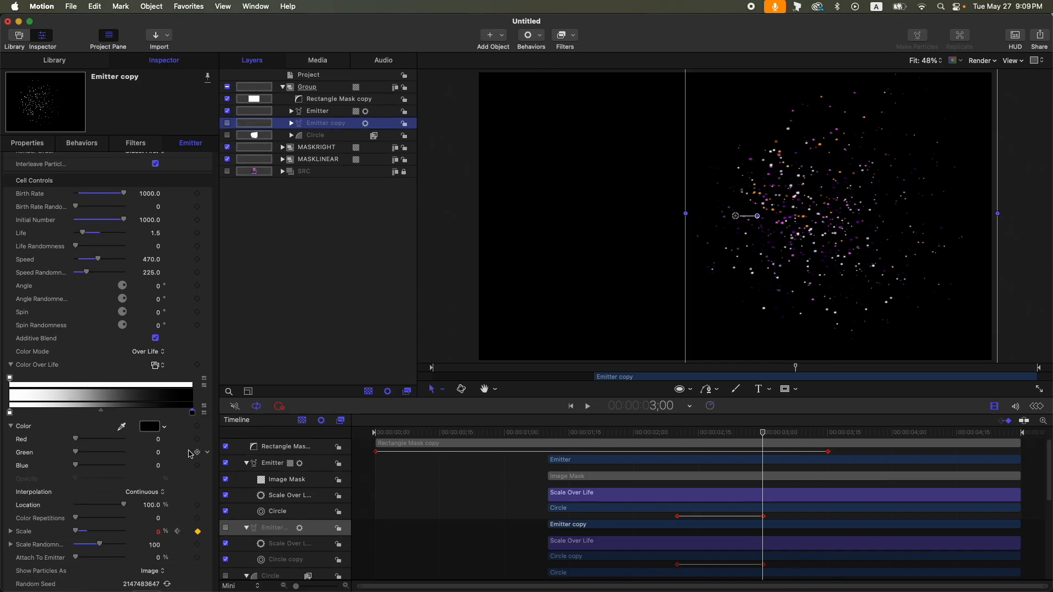
pyautogui.click(196, 504)
pyautogui.click(676, 439)
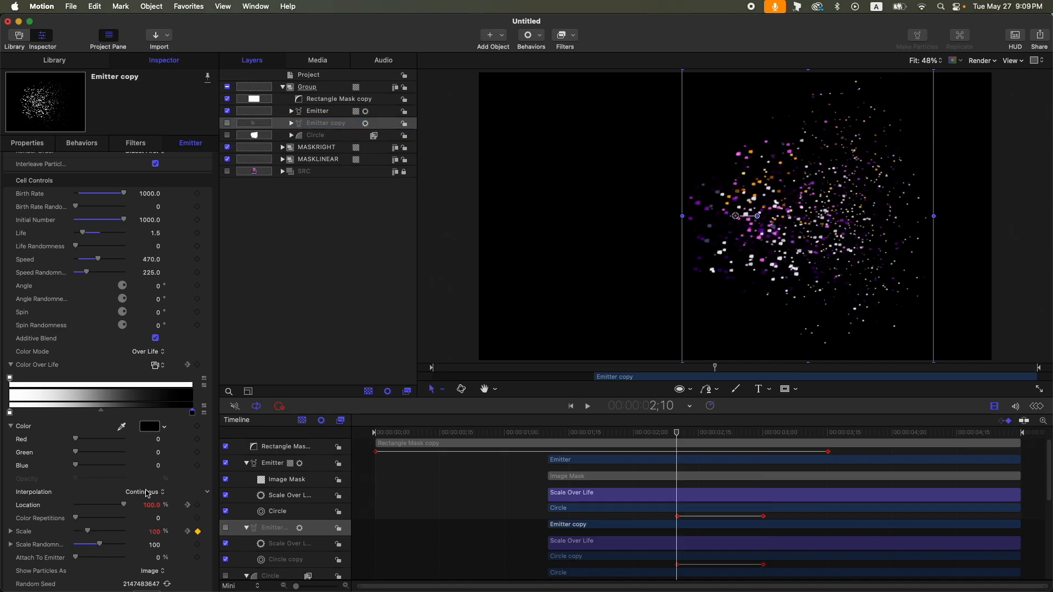
pyautogui.click(187, 506)
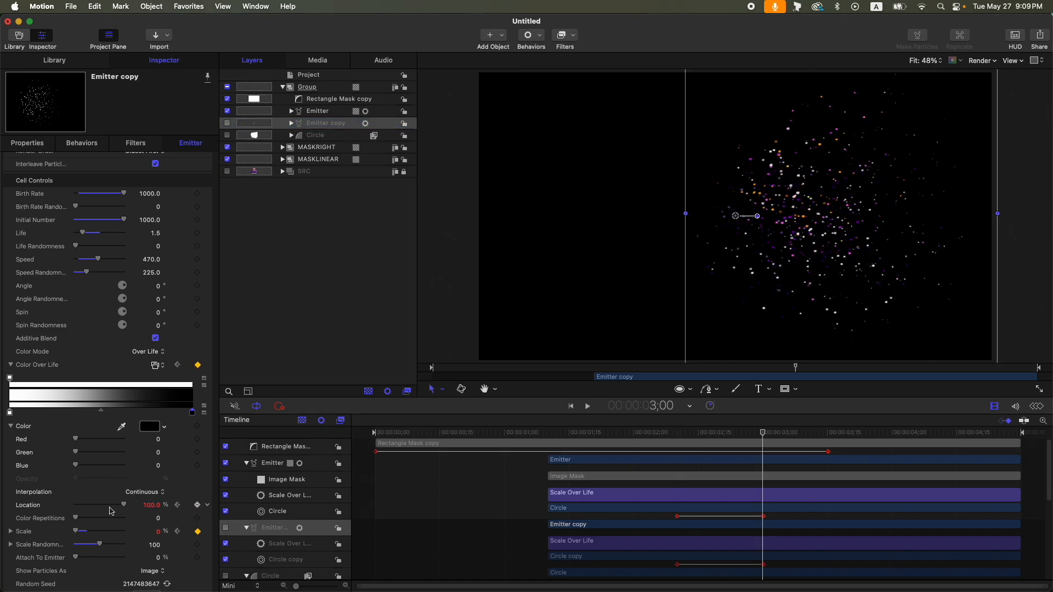
pyautogui.click(153, 505)
pyautogui.write('0.1')
pyautogui.press('Return')
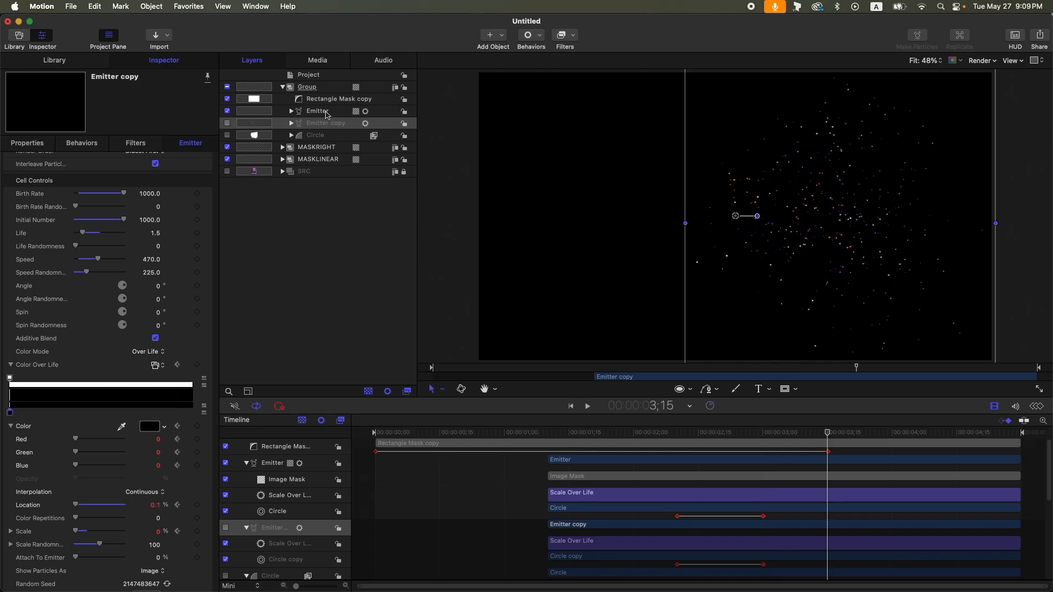
# - Add a Fade In/Fade Out behavior to the Group
pyautogui.click(327, 88)
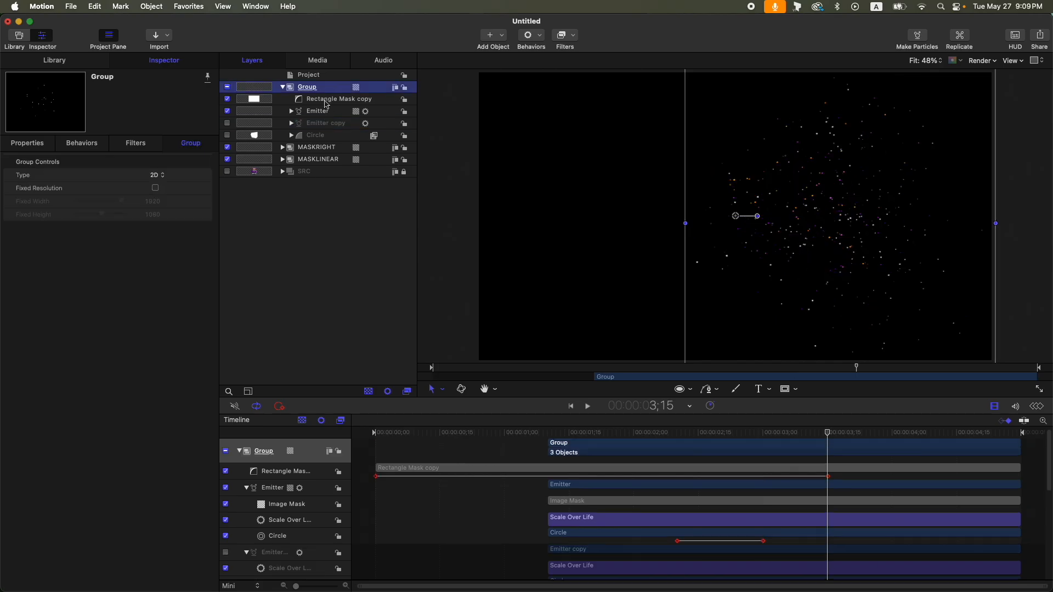
pyautogui.click(541, 36)
pyautogui.moveTo(548, 65)
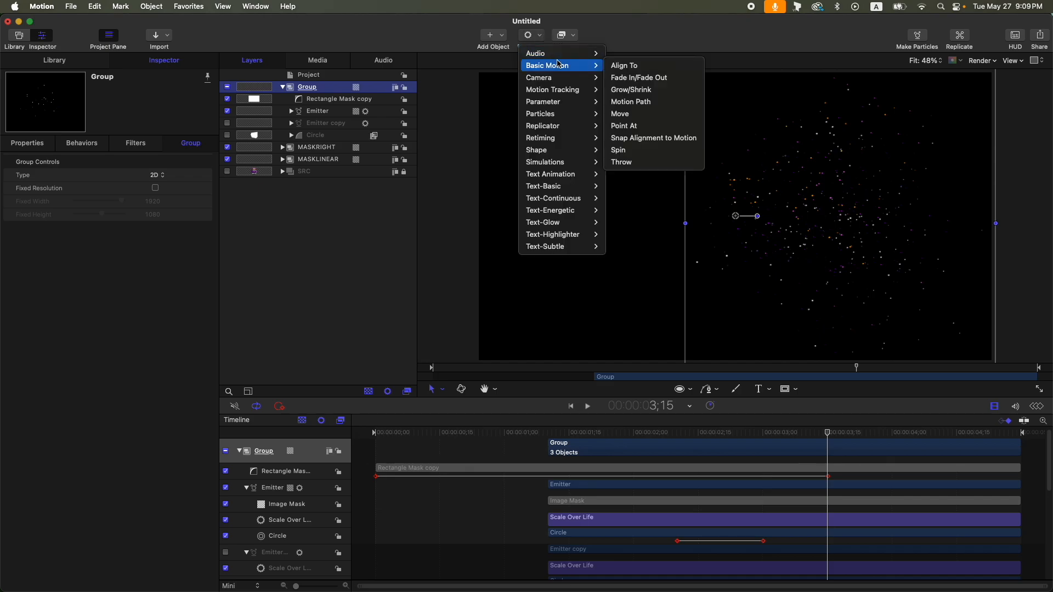
pyautogui.click(636, 77)
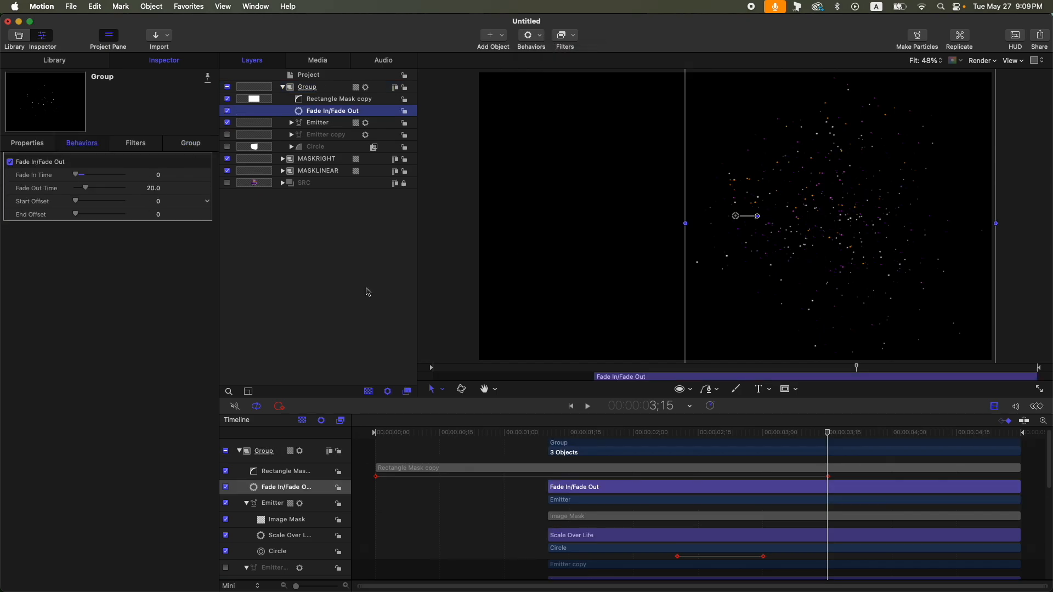
# - Trim the Group's out point to 3:15
pyautogui.click(328, 88)
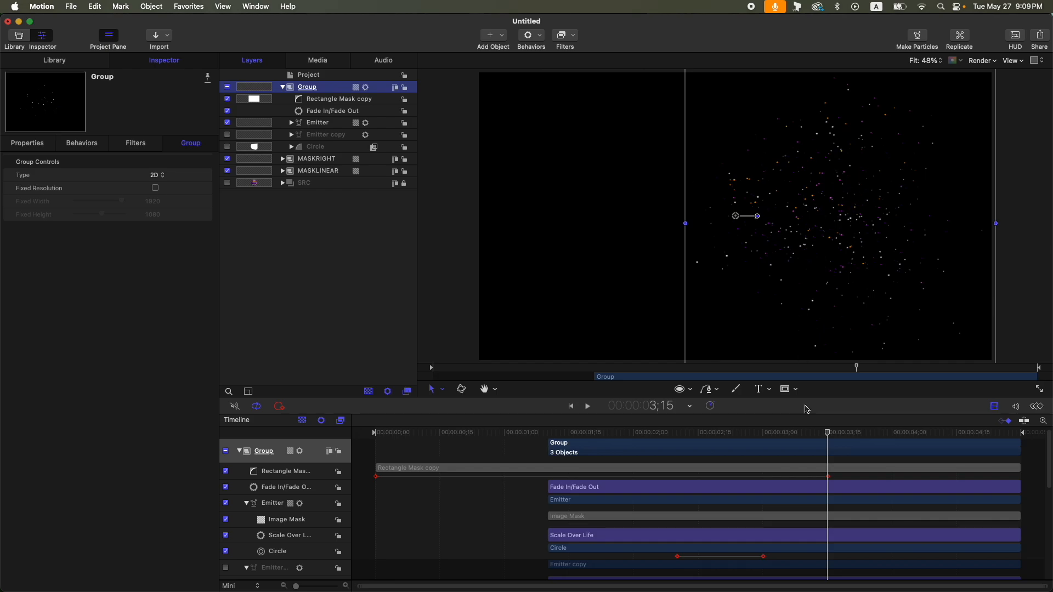
pyautogui.press('o')
pyautogui.moveTo(666, 433); pyautogui.dragTo(625, 473)
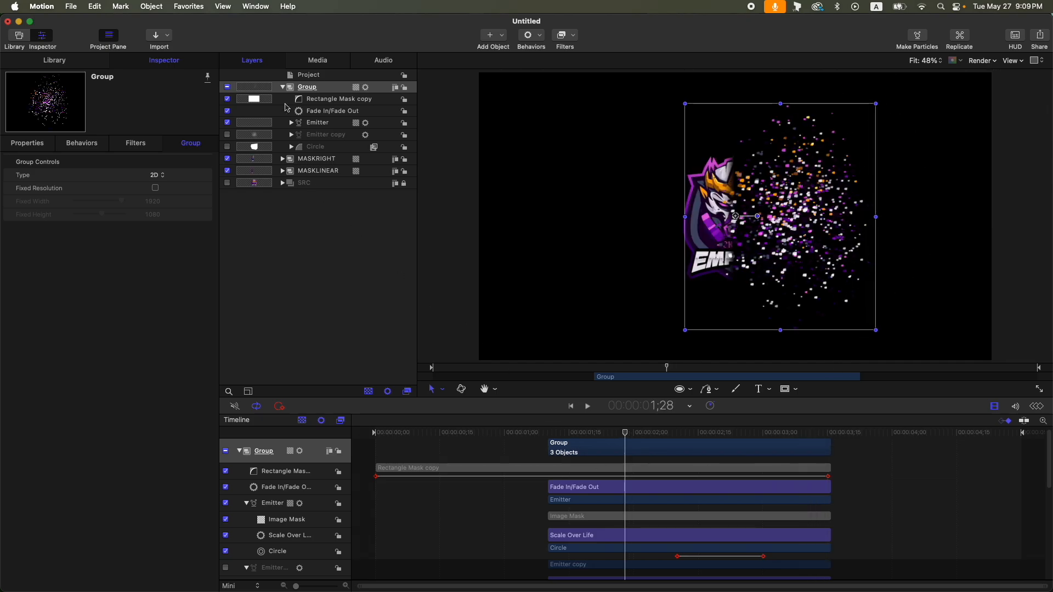
# - Enable Fixed Resolution on the group and rename it Particles
pyautogui.click(156, 188)
pyautogui.doubleClick(325, 88)
pyautogui.write('Particles')
pyautogui.press('Return')
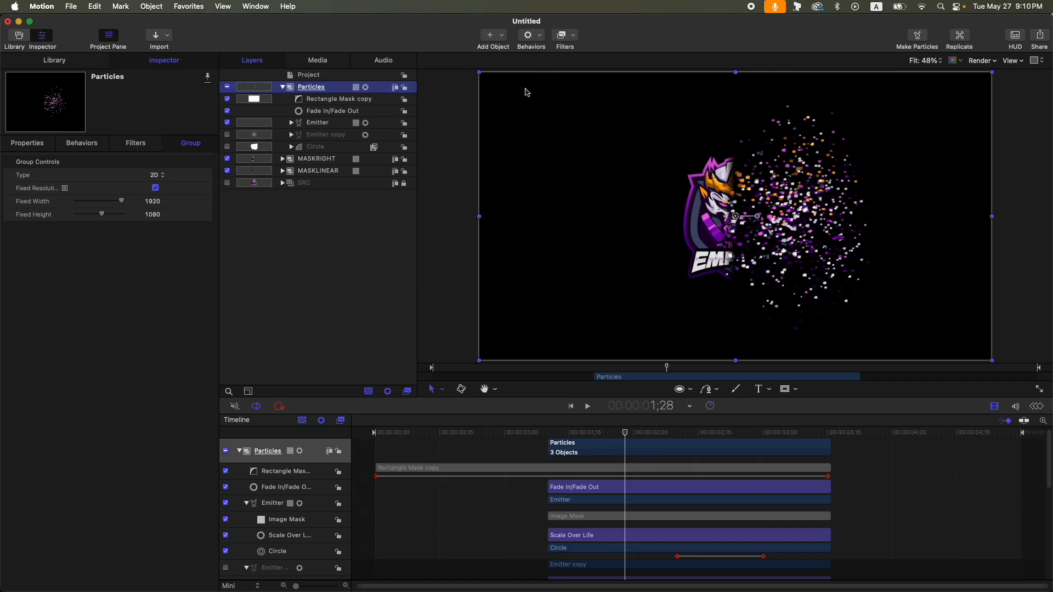
# - Add a Glow filter to the Particles group and adjust its radius
pyautogui.click(571, 40)
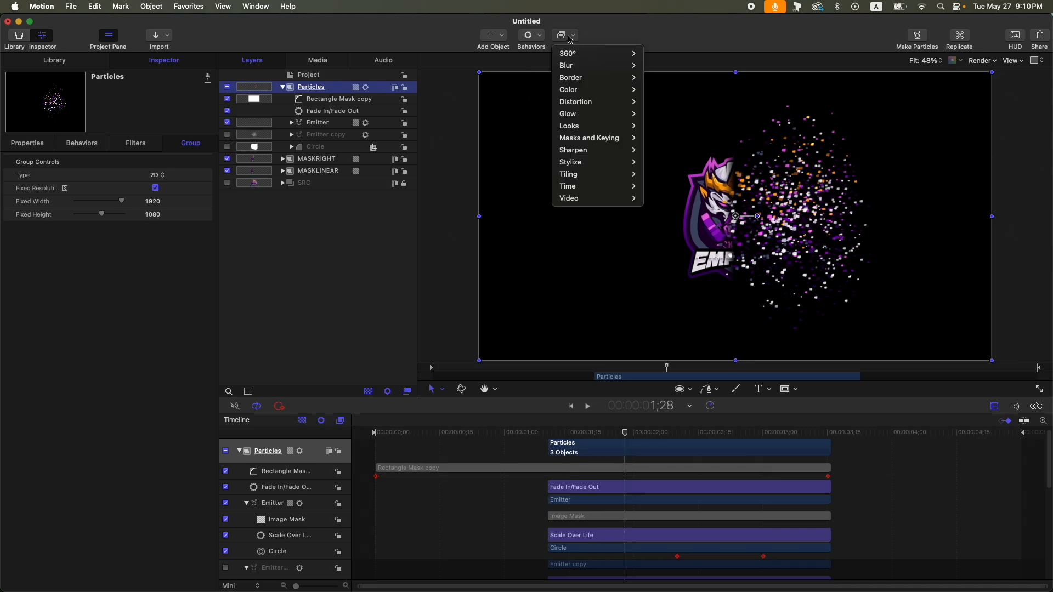
pyautogui.moveTo(602, 114)
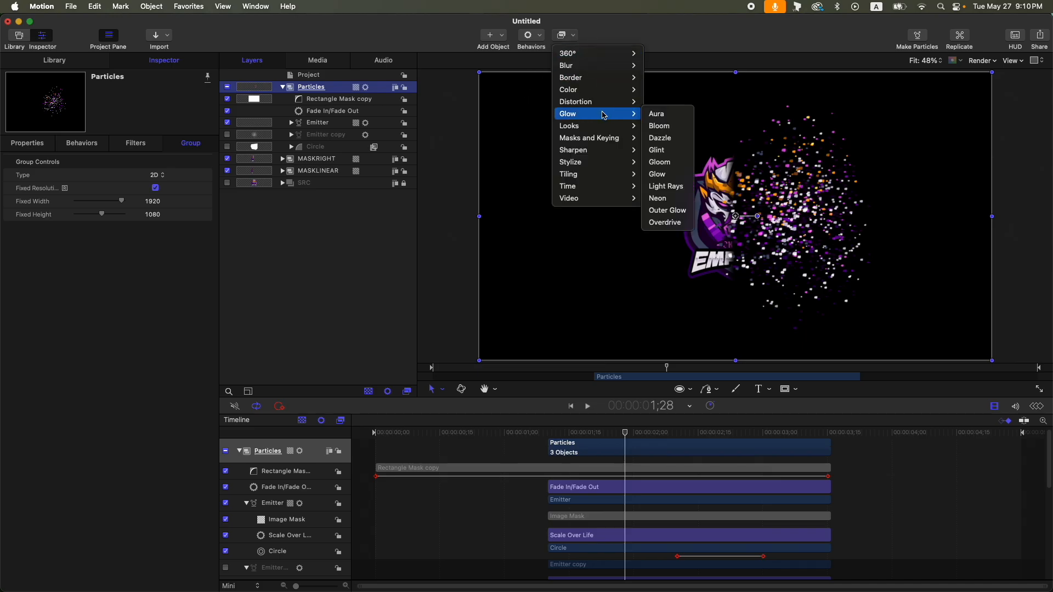
pyautogui.click(677, 177)
pyautogui.moveTo(81, 176); pyautogui.dragTo(98, 202)
pyautogui.moveTo(546, 433); pyautogui.dragTo(594, 437)
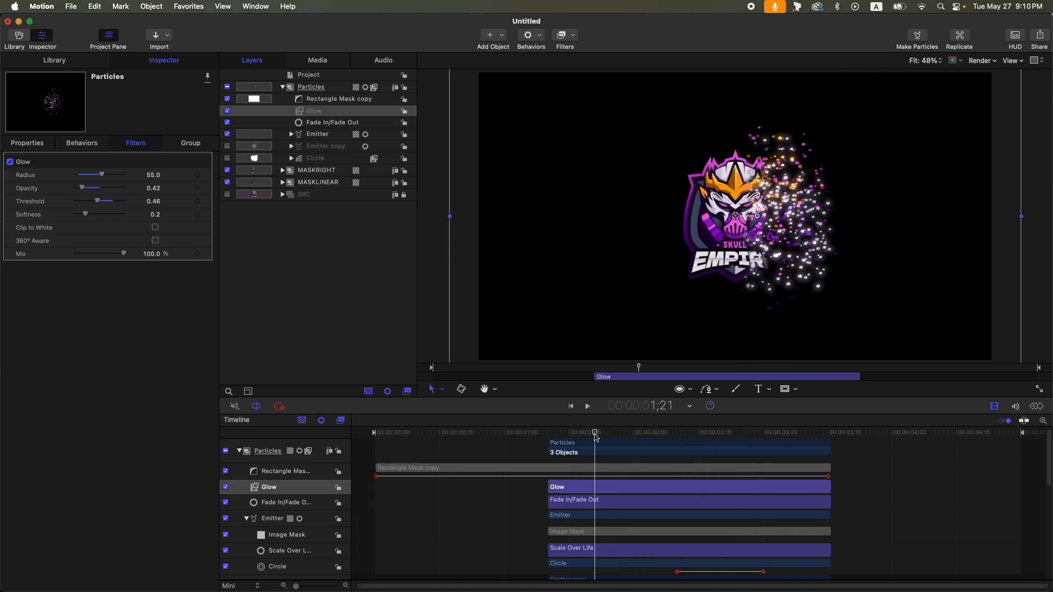
# - Extend the Rectangle Mask copy's out point to the end of the timeline
pyautogui.click(283, 87)
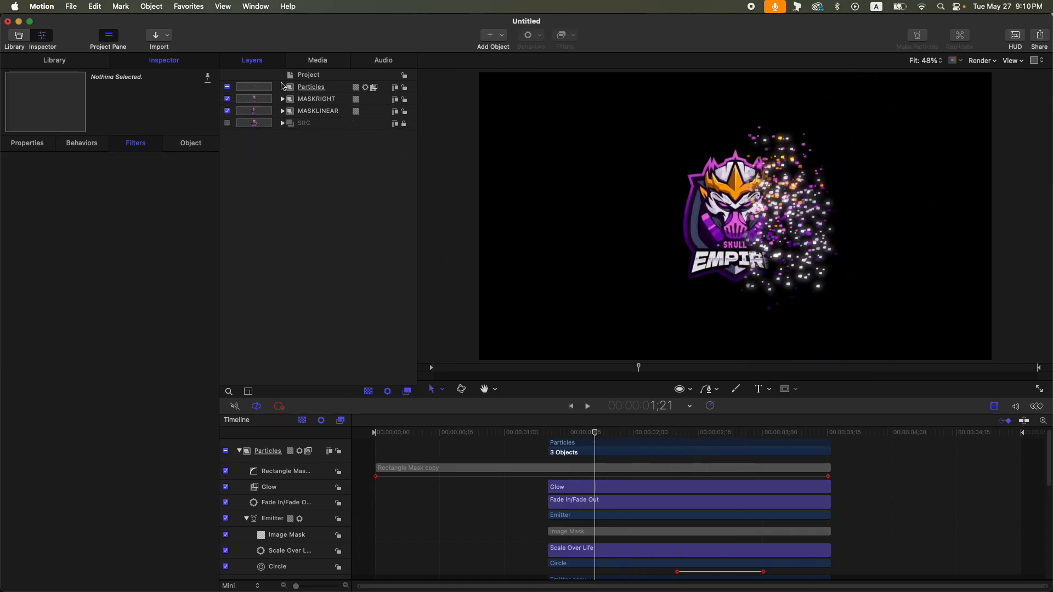
pyautogui.click(283, 87)
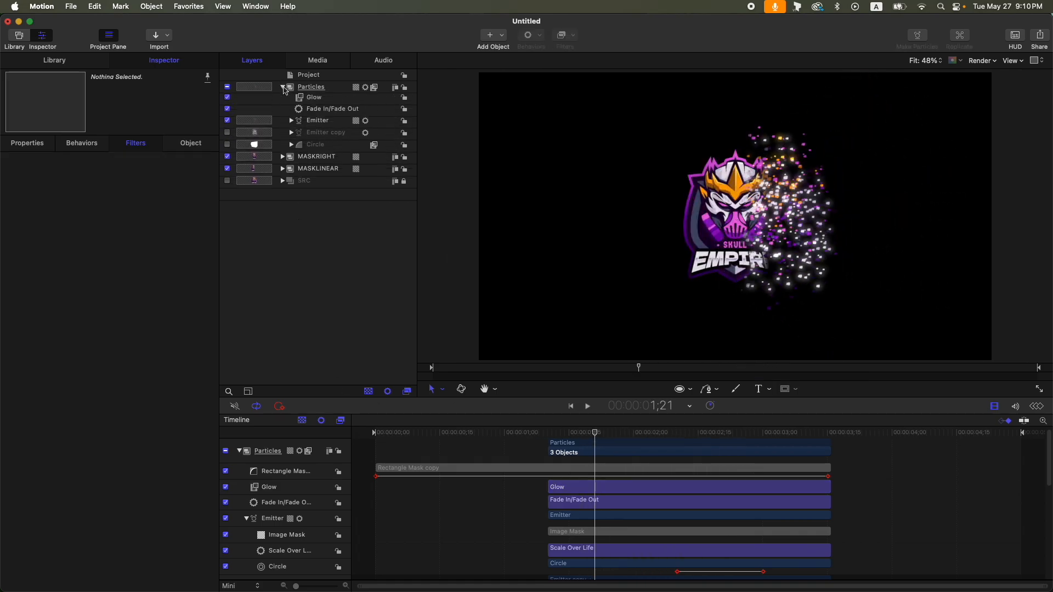
pyautogui.click(358, 101)
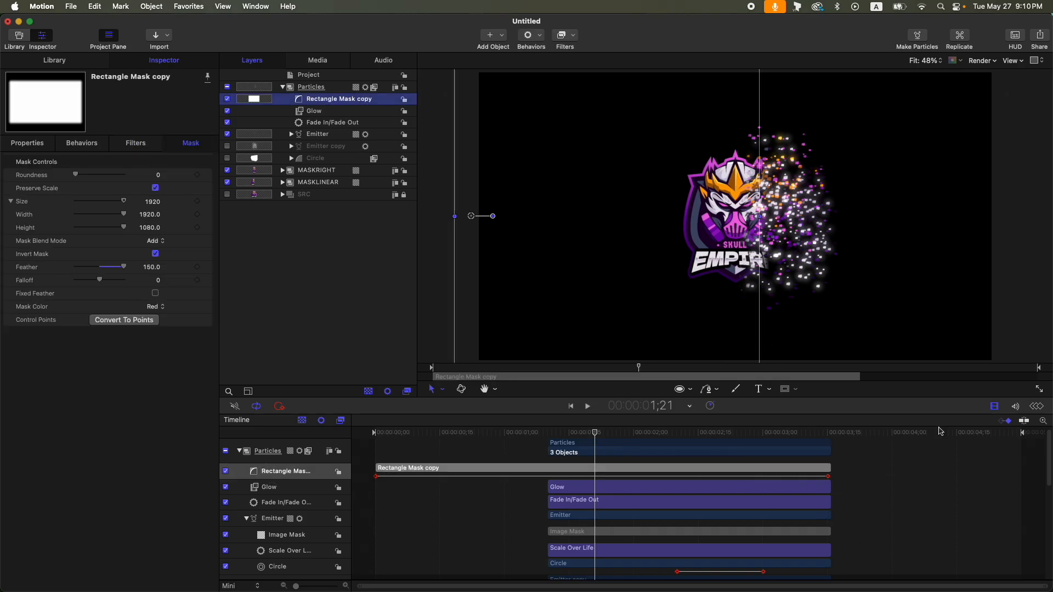
pyautogui.click(1017, 433)
pyautogui.hotkey('alt', ']')
pyautogui.moveTo(1017, 433); pyautogui.dragTo(574, 441)
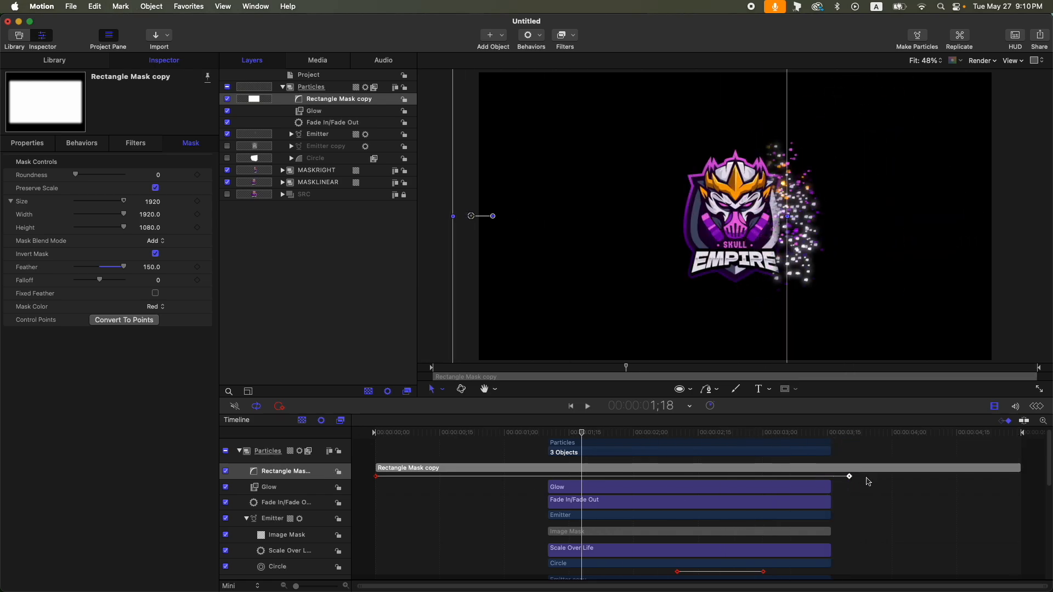
# - Nudge a lower layer's keyframe slightly earlier and return the playhead to the start
pyautogui.scroll(-5, 295, 511)
pyautogui.moveTo(828, 553); pyautogui.dragTo(805, 553)
pyautogui.moveTo(559, 433); pyautogui.dragTo(300, 411)
pyautogui.click(345, 320)
pyautogui.click(331, 87)
pyautogui.click(313, 305)
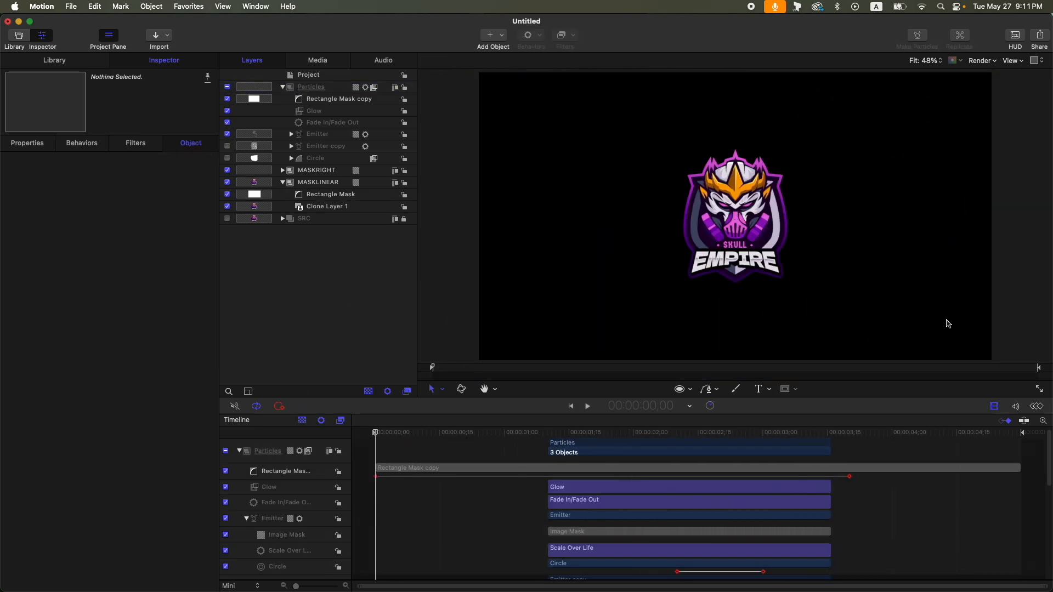